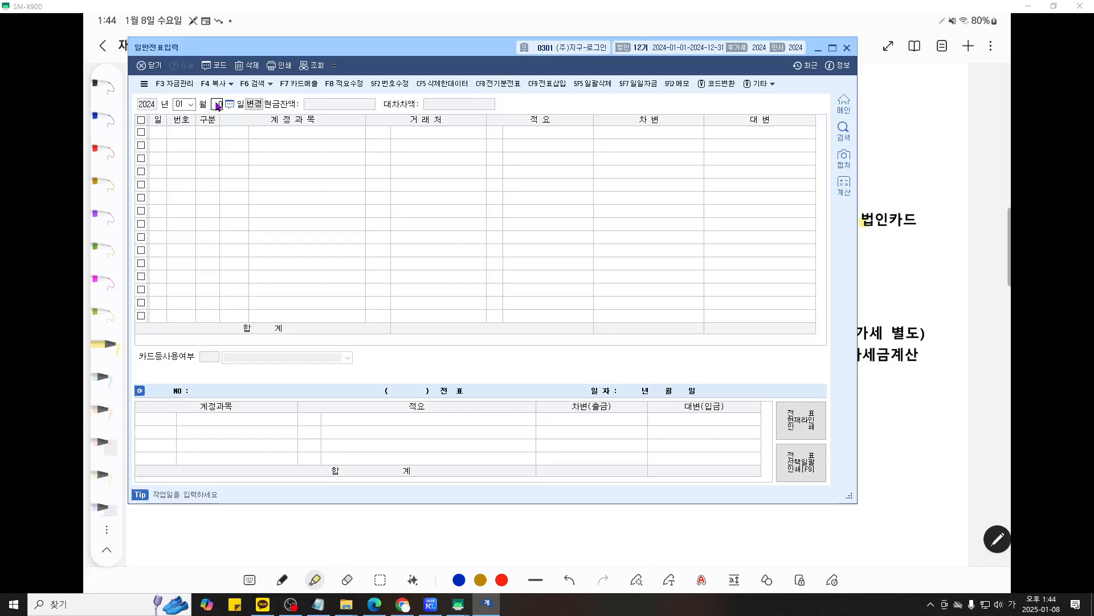
# Enter a debit line dated January 4 in the general voucher: account 0813 기업업무추진비, amount 110,000, no counterparty.
pyautogui.write('4')
pyautogui.press('Return')
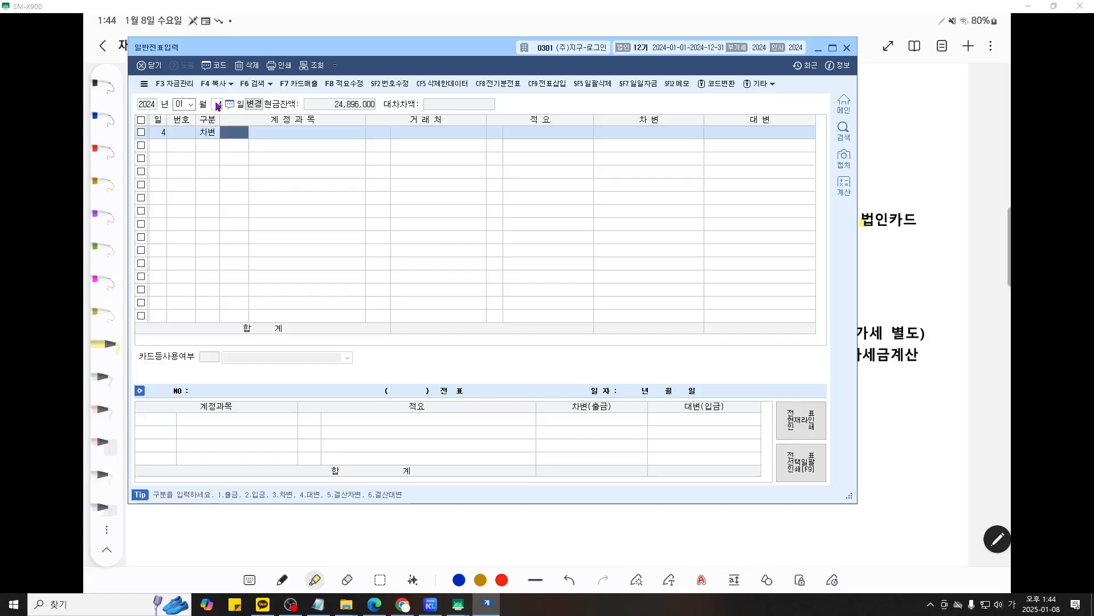
pyautogui.write('3')
pyautogui.press('Return')
pyautogui.write('ㅎ13')
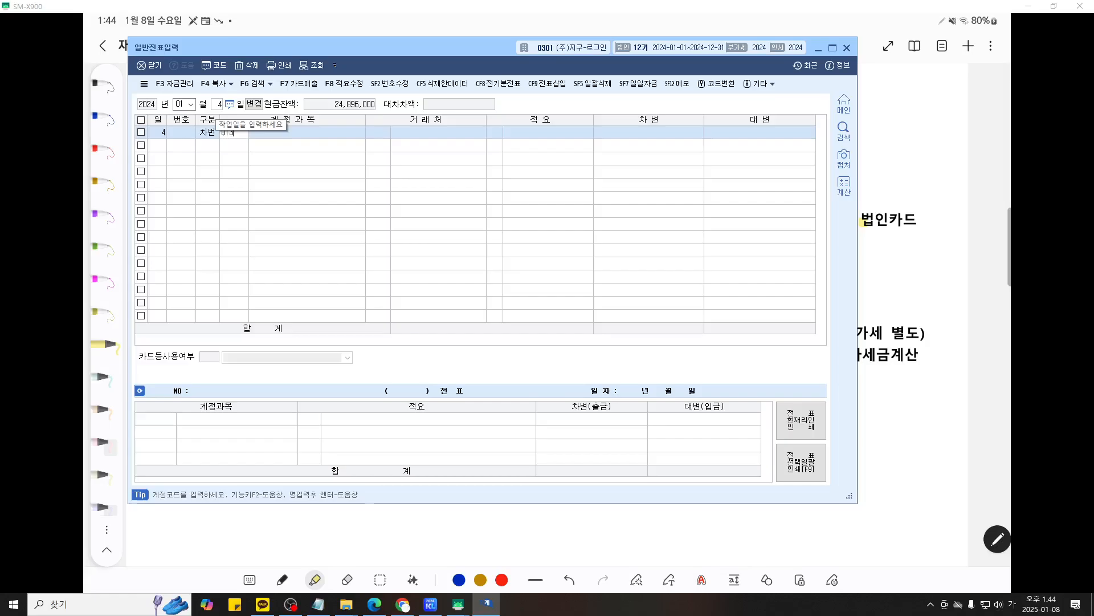
pyautogui.press('Return')
pyautogui.press('Return')
pyautogui.press('Return')
pyautogui.write('110000')
pyautogui.press('Return')
# Add the balancing credit line to account 0253 미지급금 with 국민카드 as the counterparty.
pyautogui.write('4')
pyautogui.press('Return')
pyautogui.write('253')
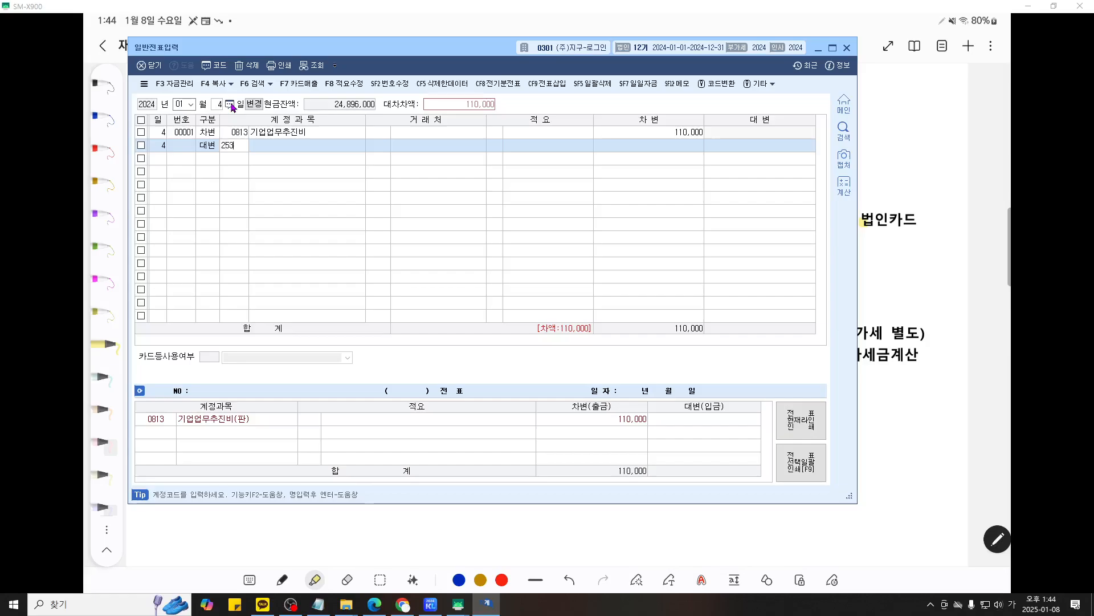
pyautogui.press('Return')
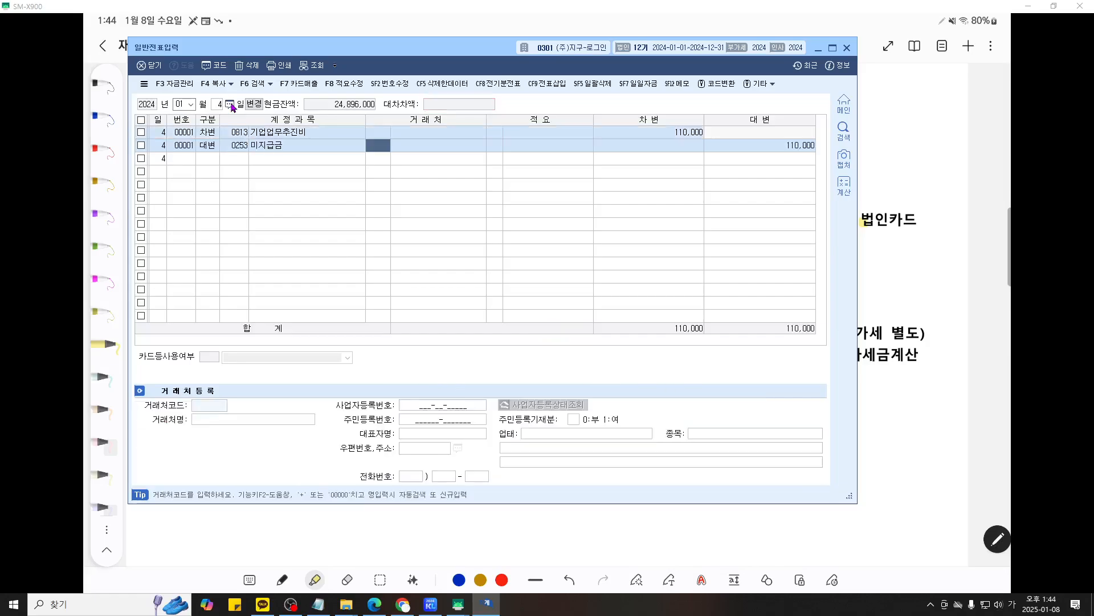
pyautogui.write('국민')
pyautogui.press('Return')
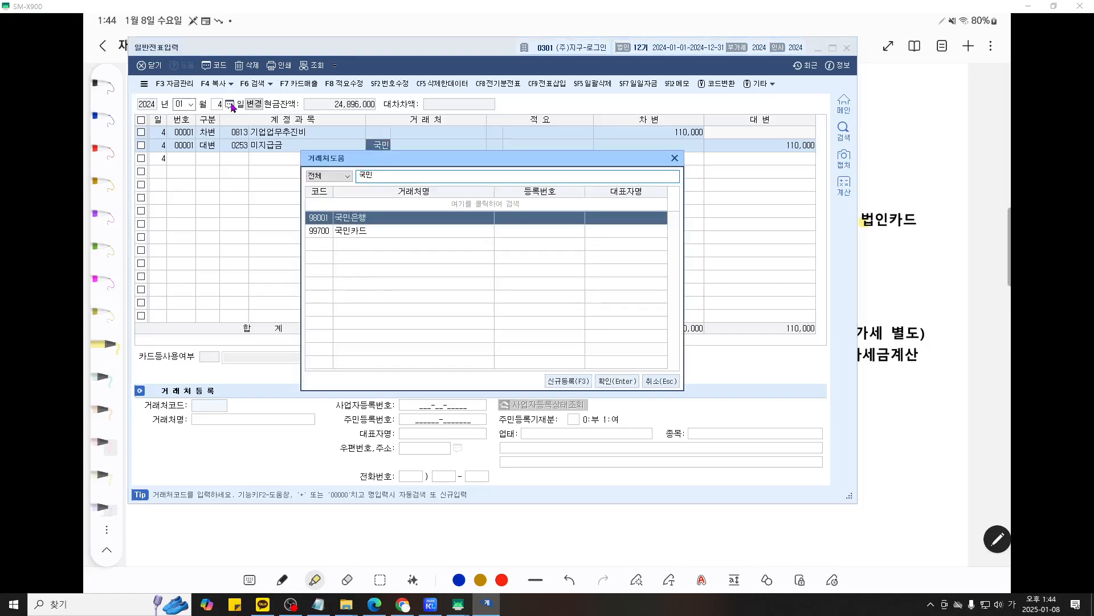
pyautogui.press('Down')
pyautogui.press('Return')
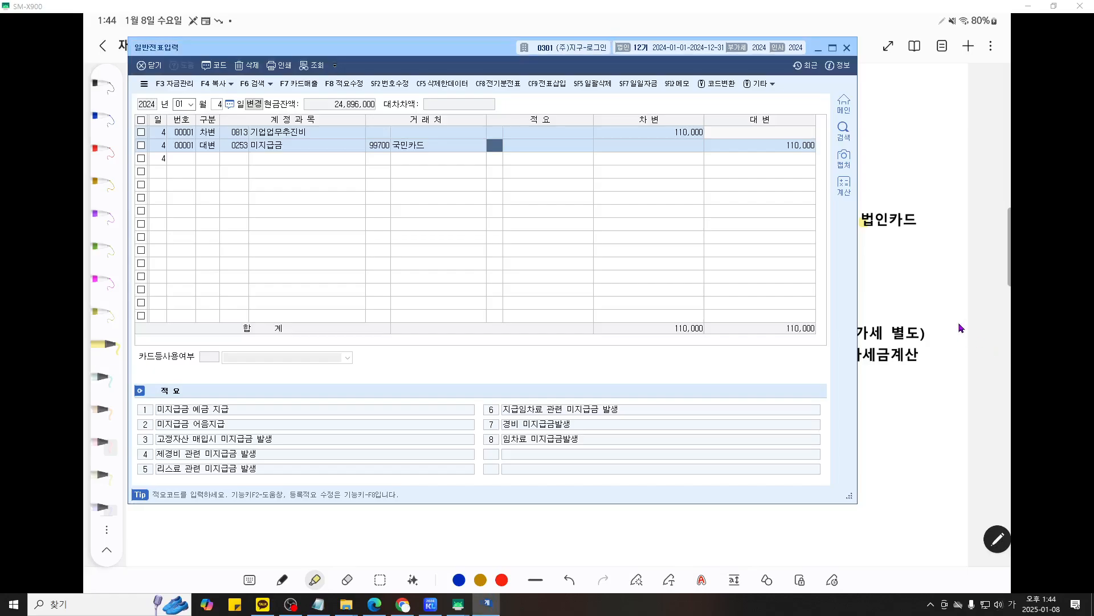
# In the problem notes, highlight the key phrases 면세사업에 사용, 전자세금계산서, 관련 거래 전부 and 일괄 발급 받았다 in problem [4].
pyautogui.click(959, 323)
pyautogui.scroll(-2, 958, 323)
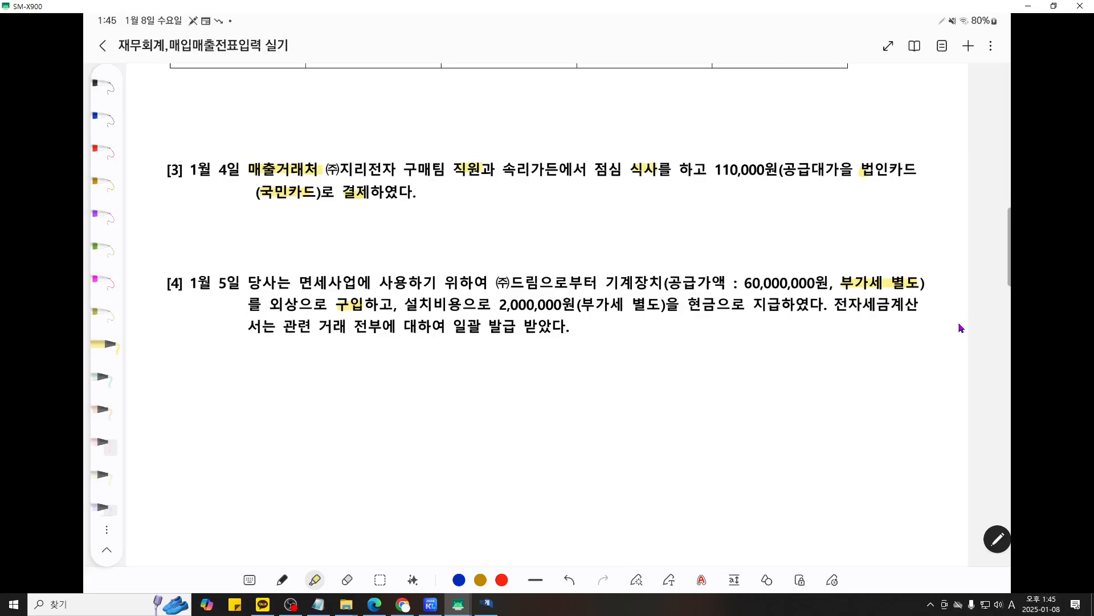
pyautogui.moveTo(301, 281); pyautogui.dragTo(406, 281)
pyautogui.moveTo(837, 304); pyautogui.dragTo(901, 304)
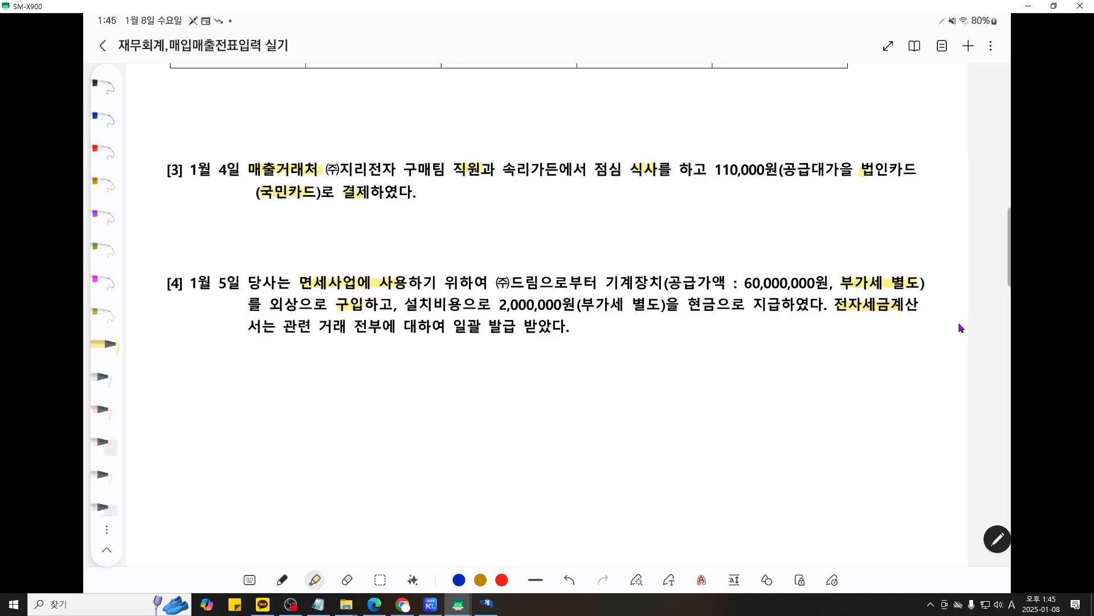
pyautogui.moveTo(285, 327); pyautogui.dragTo(364, 326)
pyautogui.moveTo(455, 326); pyautogui.dragTo(557, 326)
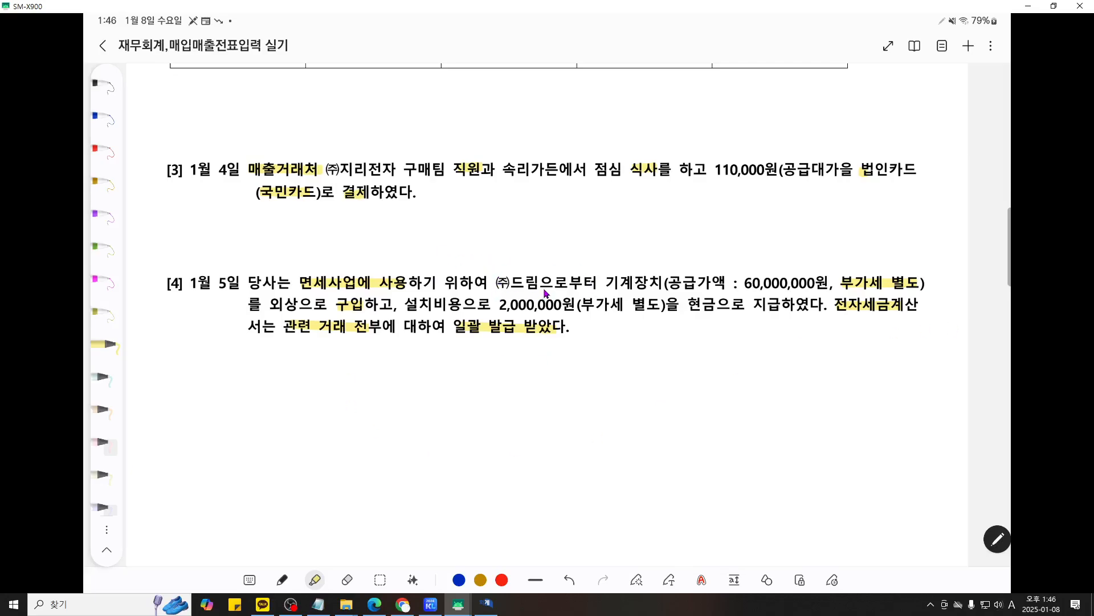
# Switch to KcLep, open 매입매출전표입력 and start an entry dated January 5 with type 54 불공.
pyautogui.click(487, 603)
pyautogui.click(430, 605)
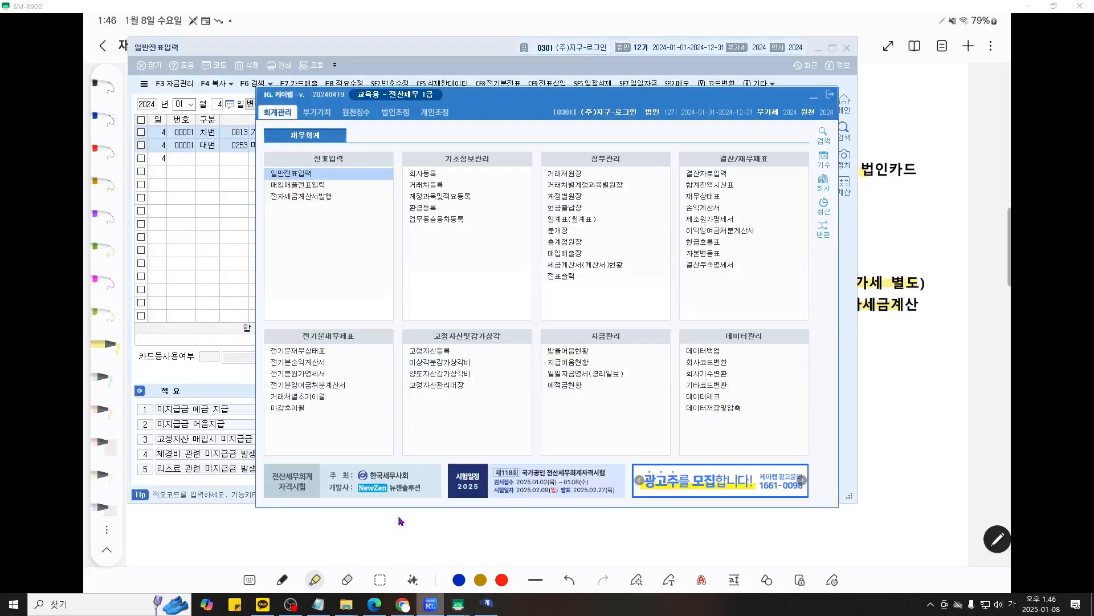
pyautogui.click(315, 185)
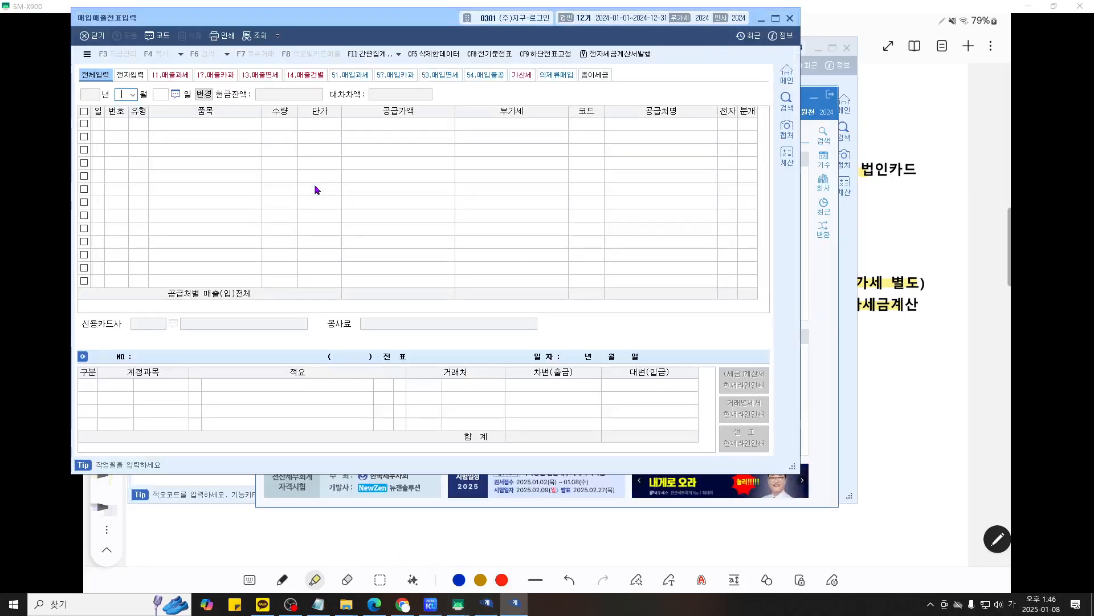
pyautogui.write('5')
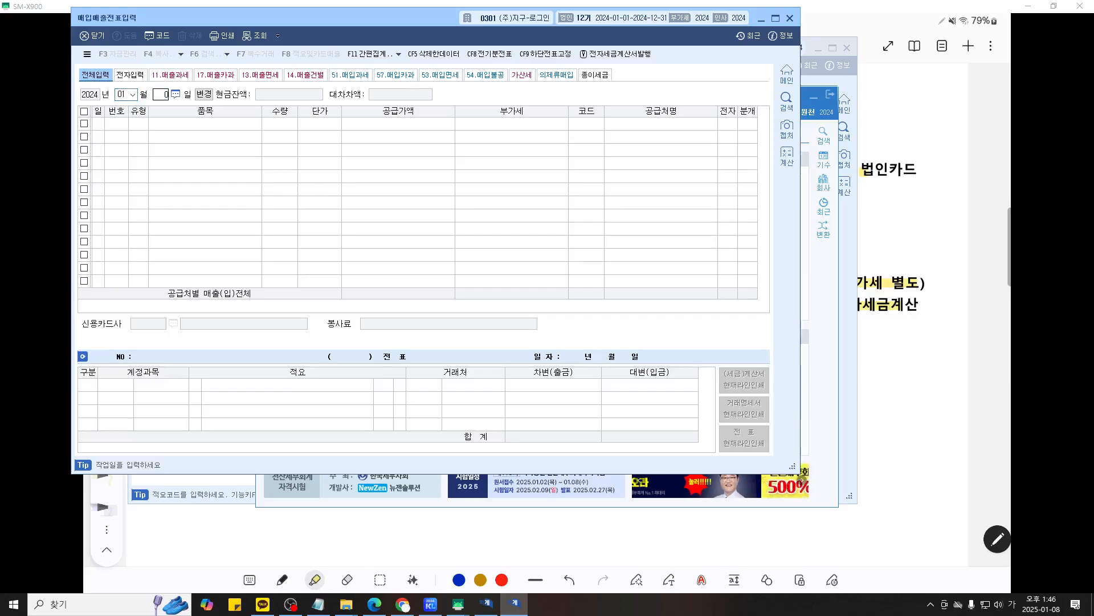
pyautogui.press('Return')
pyautogui.write('54')
pyautogui.press('Return')
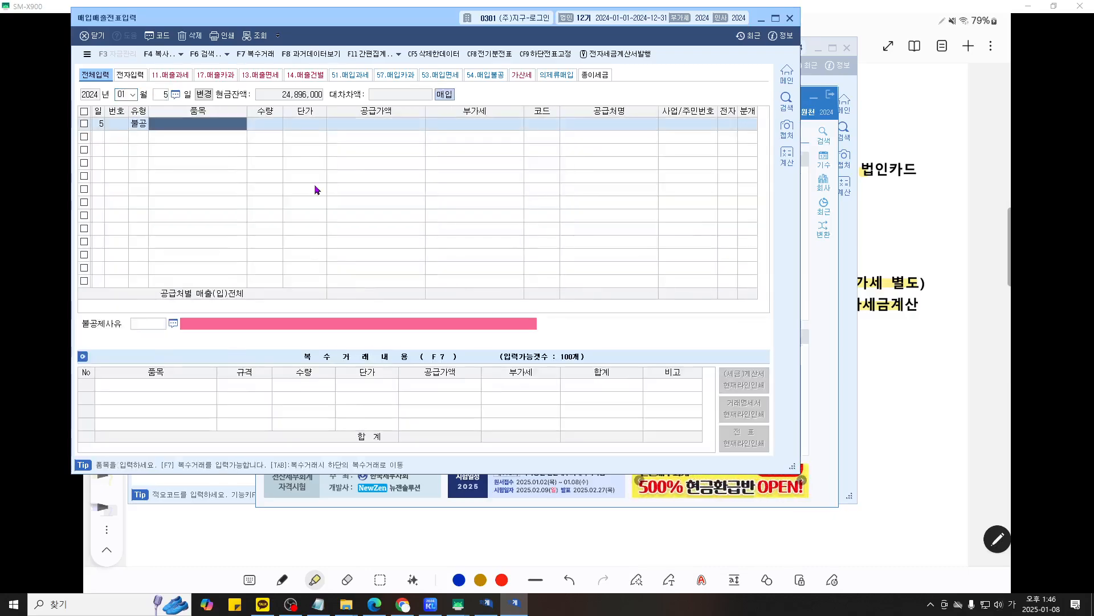
# Leave item, quantity and unit price blank, enter a supply amount of 62,000,000 and accept the calculated VAT.
pyautogui.press('Return')
pyautogui.press('Return')
pyautogui.press('Return')
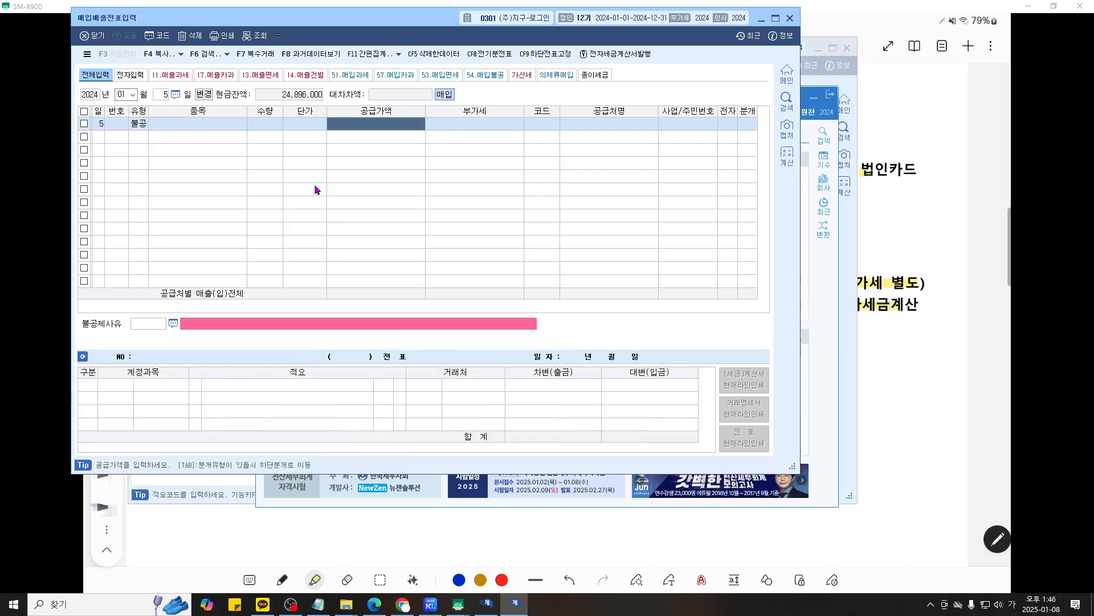
pyautogui.write('62')
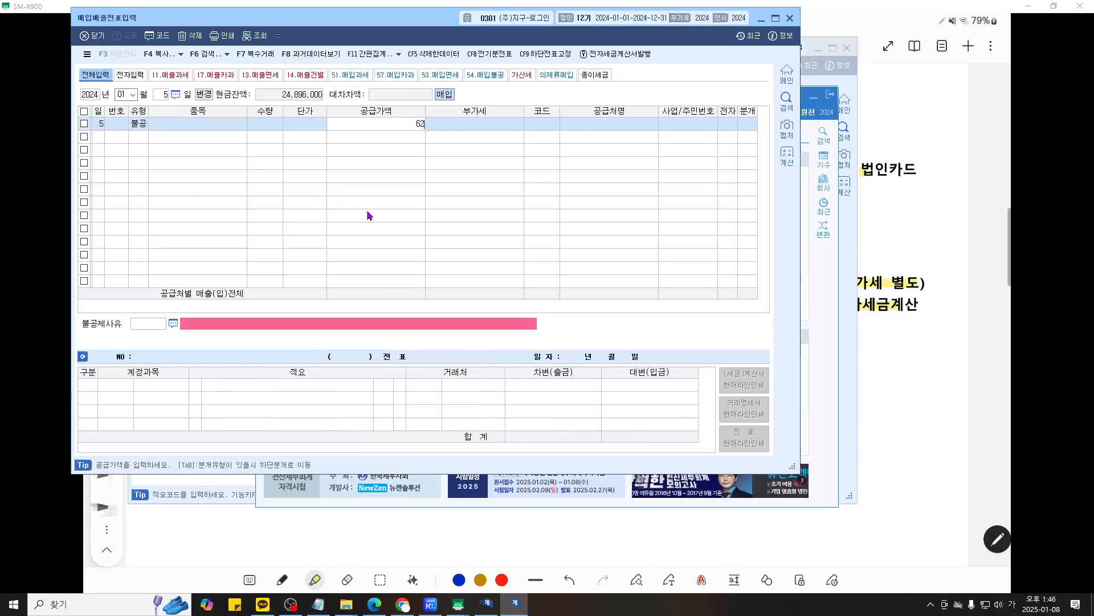
pyautogui.write(',000,000')
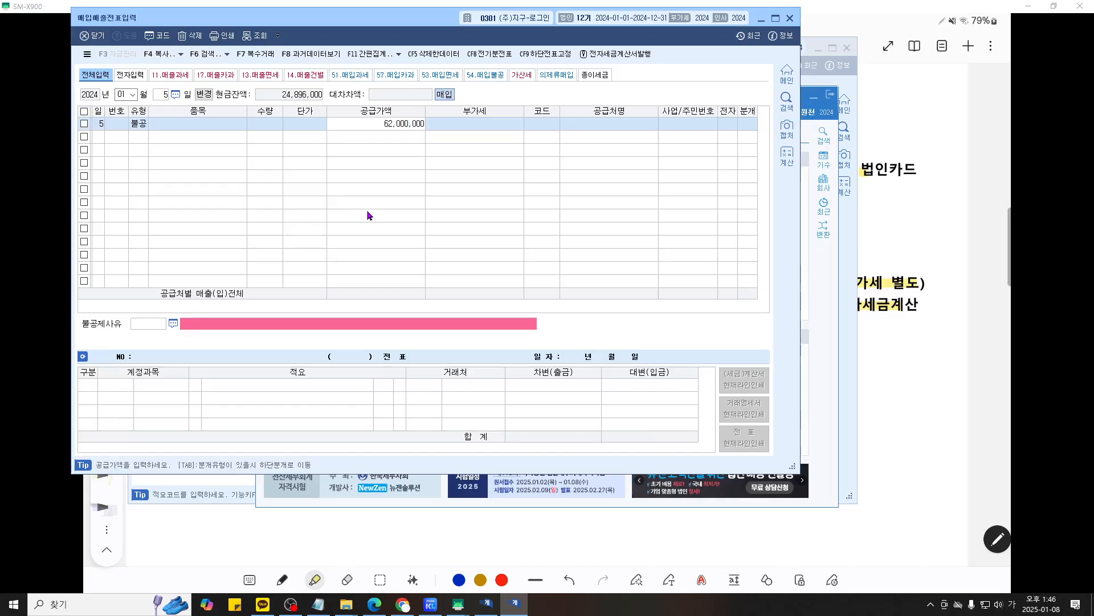
pyautogui.press('Return')
pyautogui.press('Return')
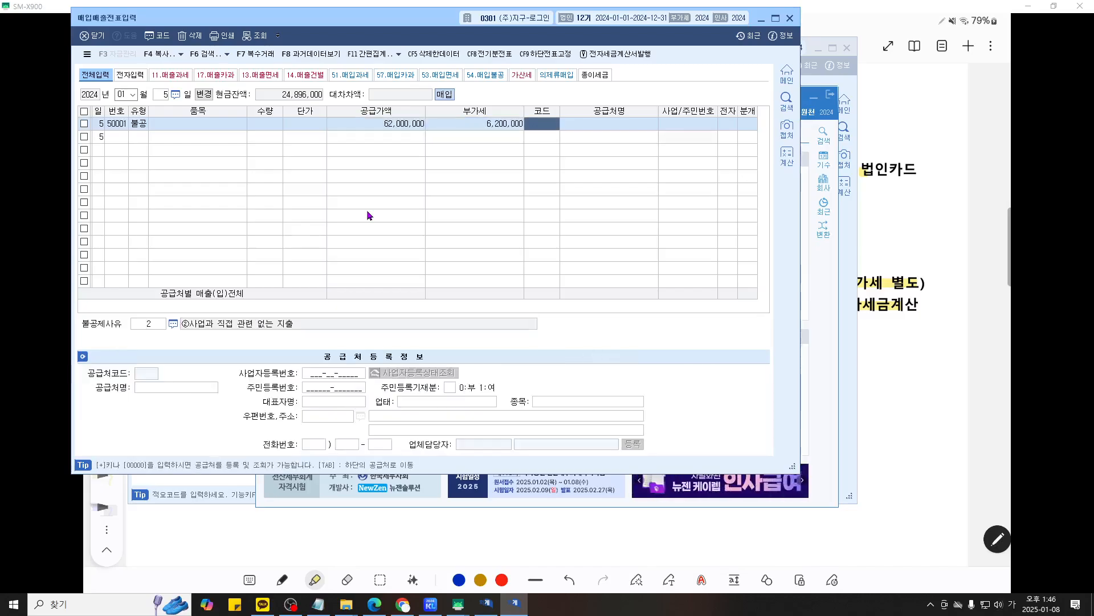
# Set the supplier to (주)드림 and mark the entry as an electronic tax invoice (여).
pyautogui.write('드림')
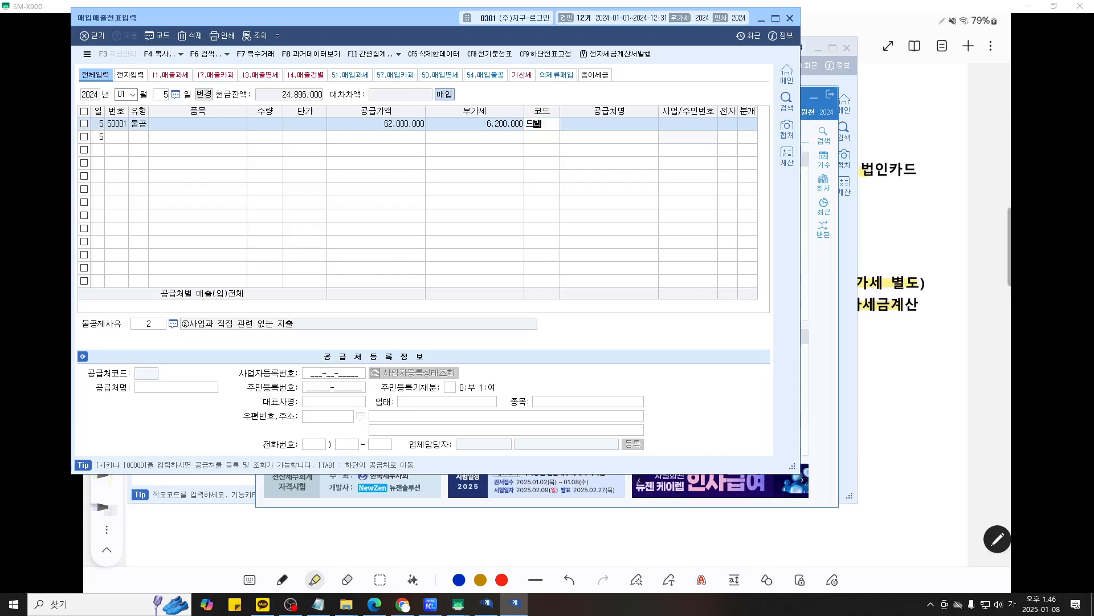
pyautogui.press('Return')
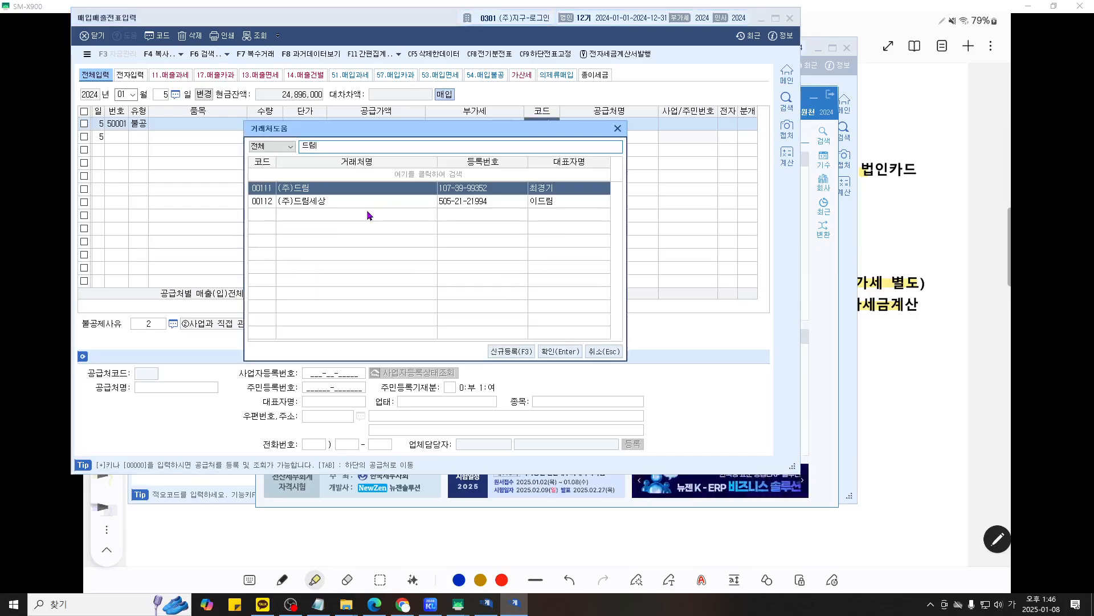
pyautogui.press('Return')
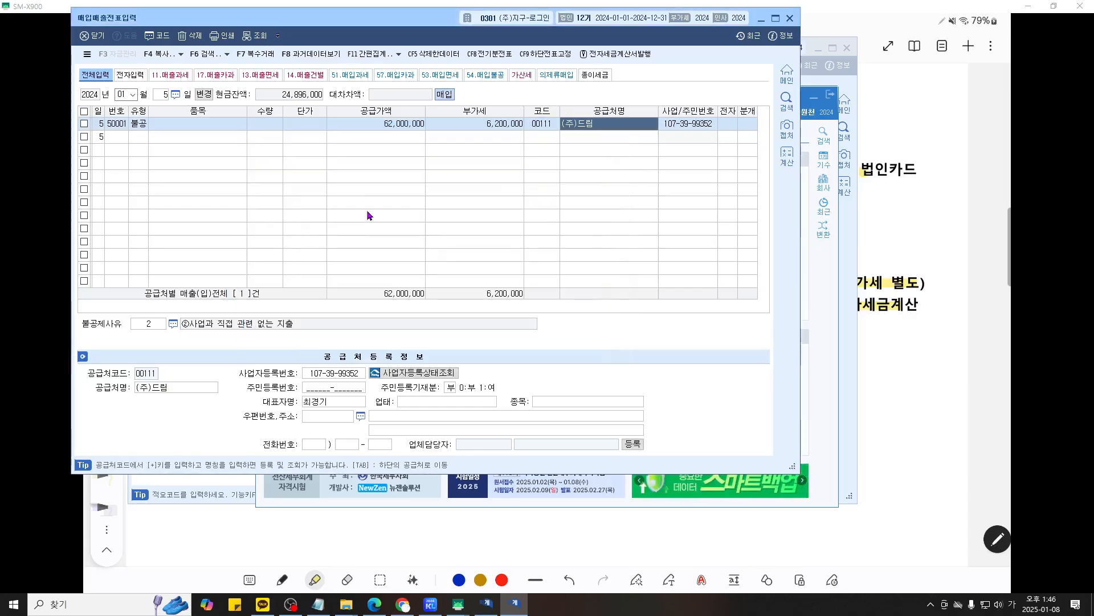
pyautogui.press('Return')
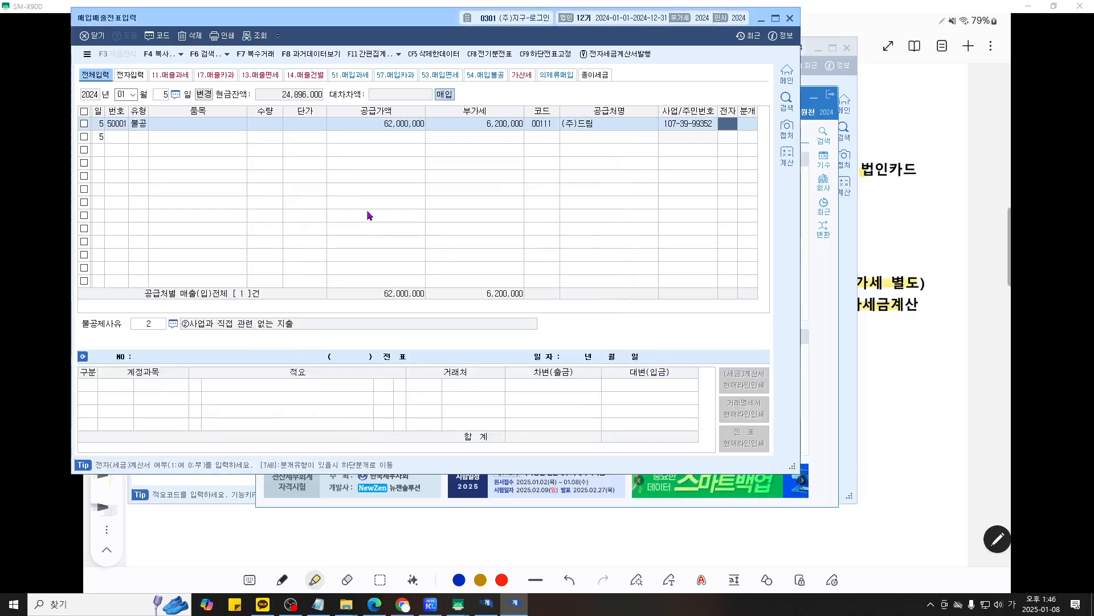
pyautogui.write('1')
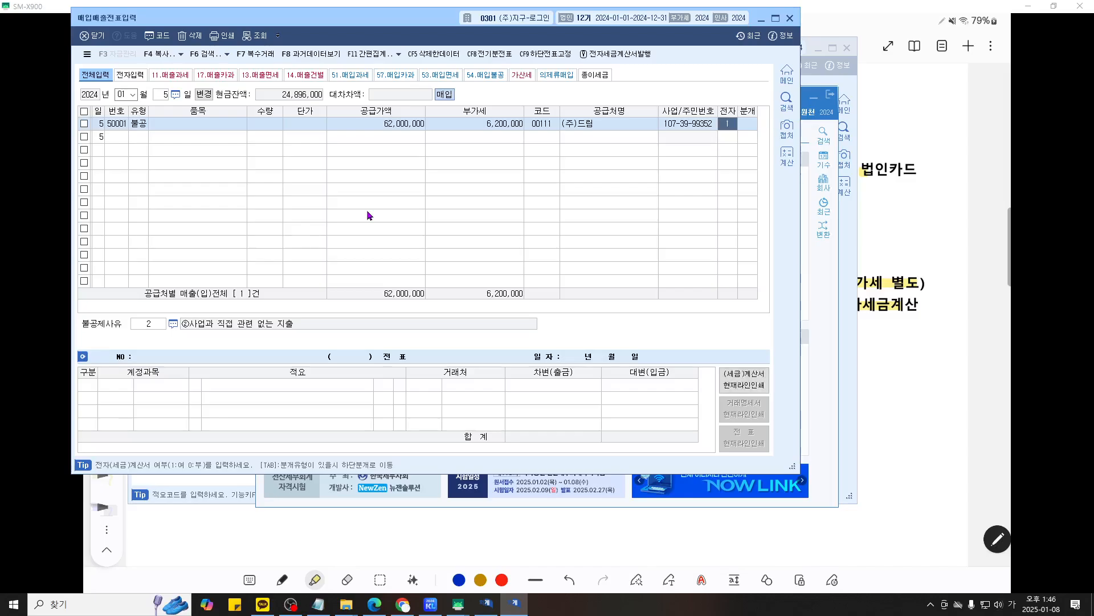
pyautogui.press('Return')
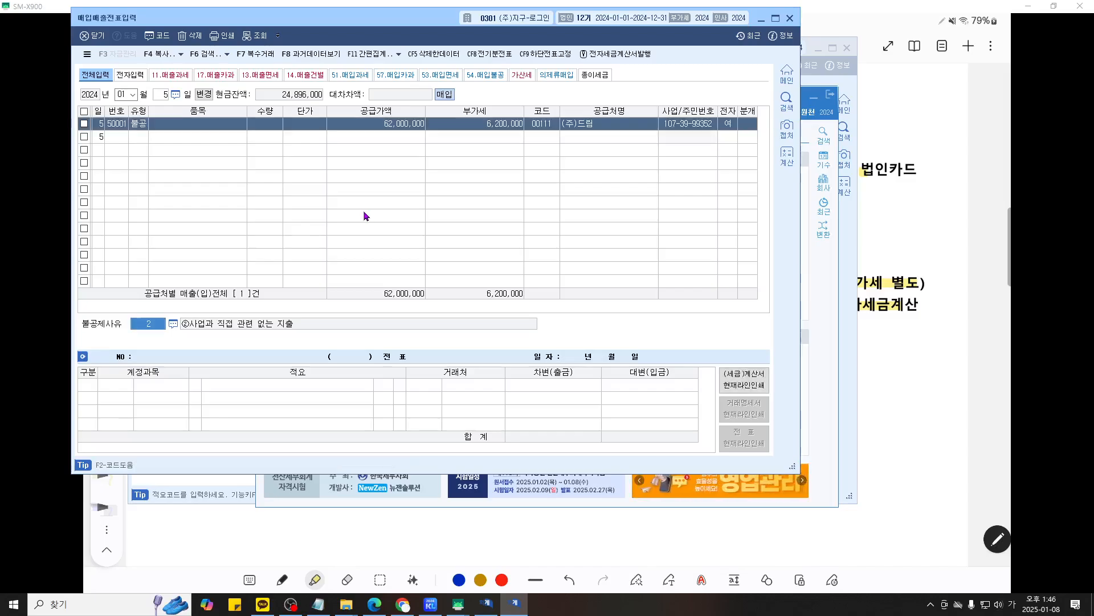
# Set the non-deduction reason to ⑤면세사업 관련 and the journal type to 3 (혼합).
pyautogui.press('F2')
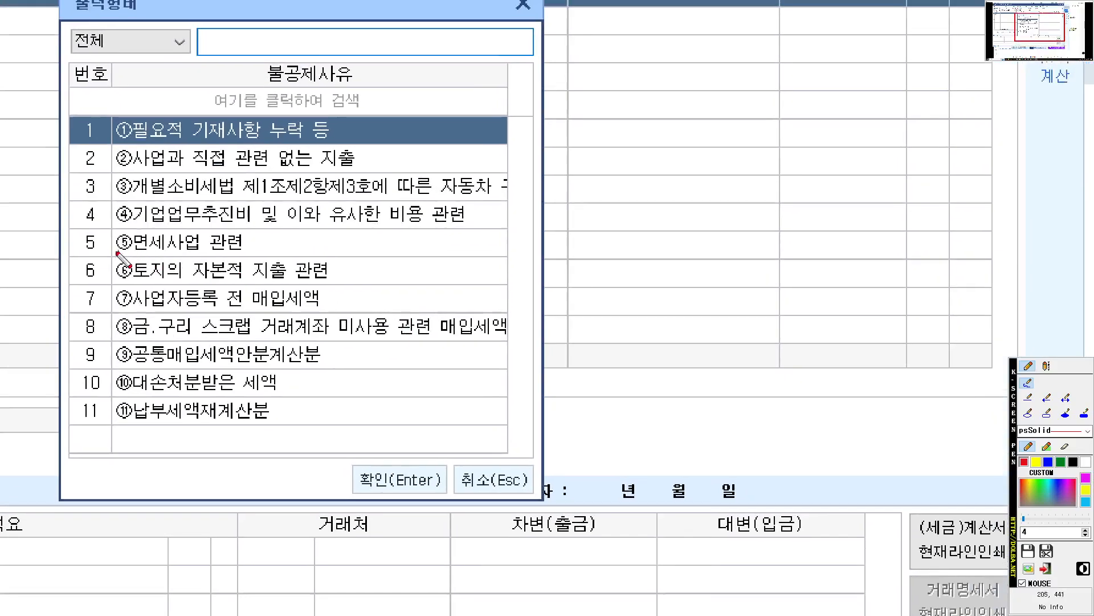
pyautogui.moveTo(97, 180); pyautogui.dragTo(305, 179)
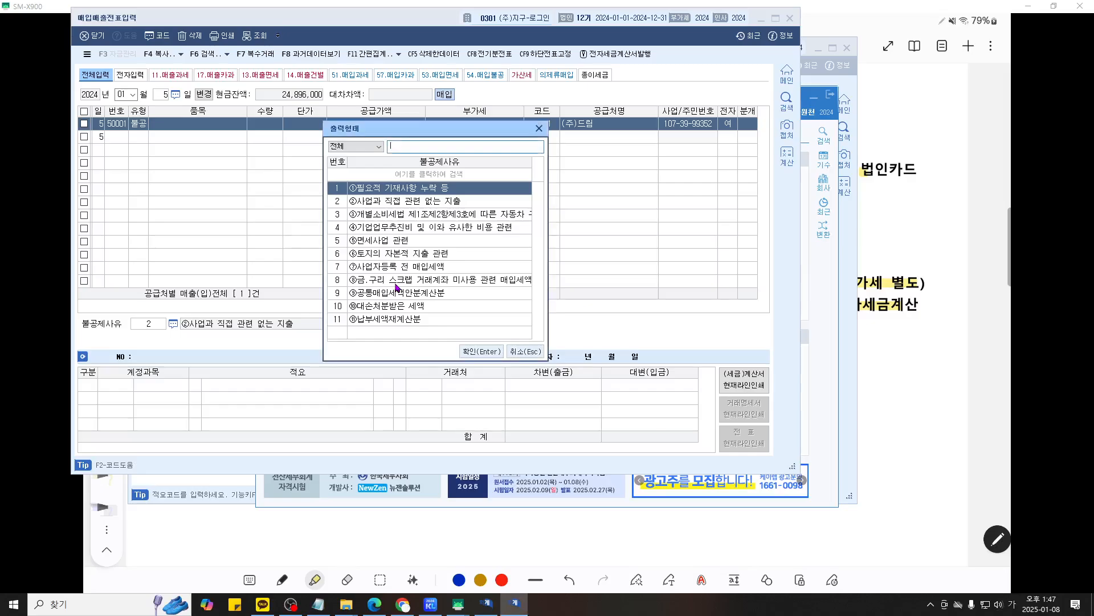
pyautogui.press('Down')
pyautogui.press('Down')
pyautogui.press('Down')
pyautogui.press('Down')
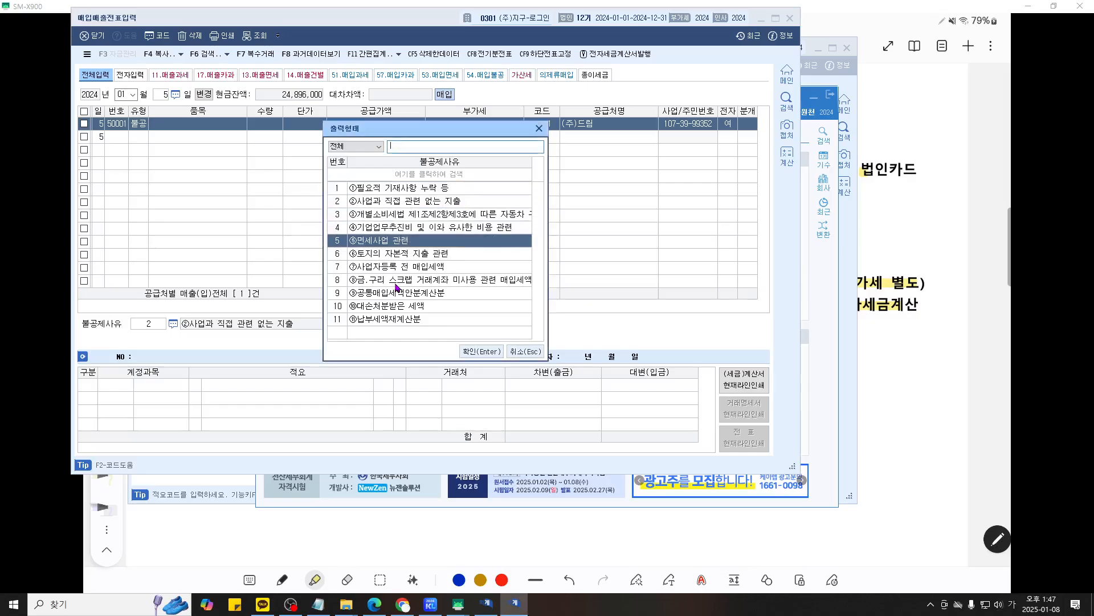
pyautogui.press('Return')
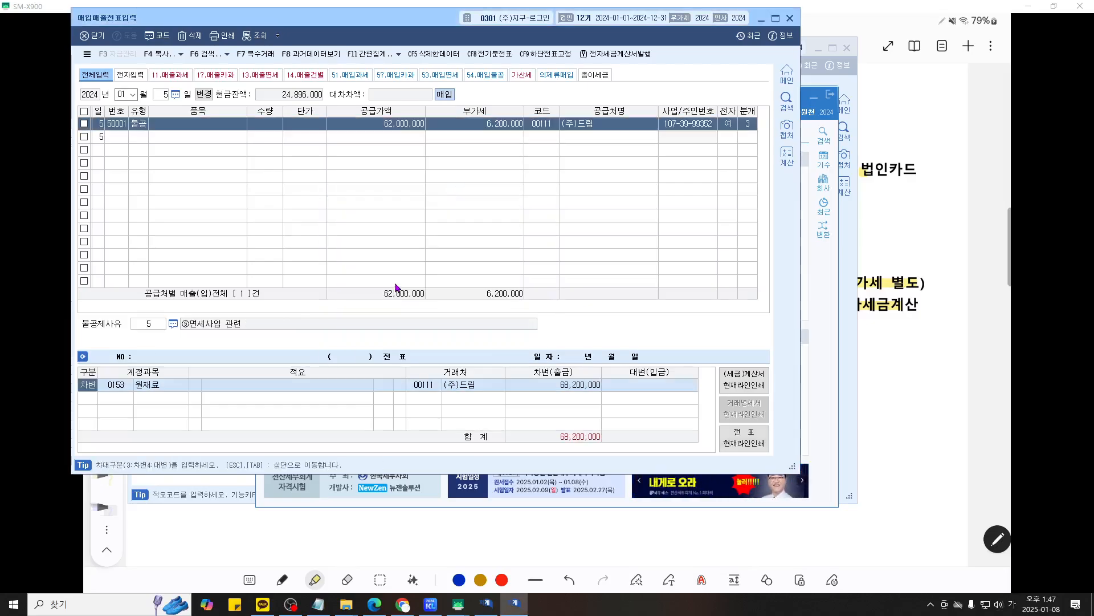
# Change the debit line's account to 0206 기계장치, keeping its counterparty and amount.
pyautogui.press('Return')
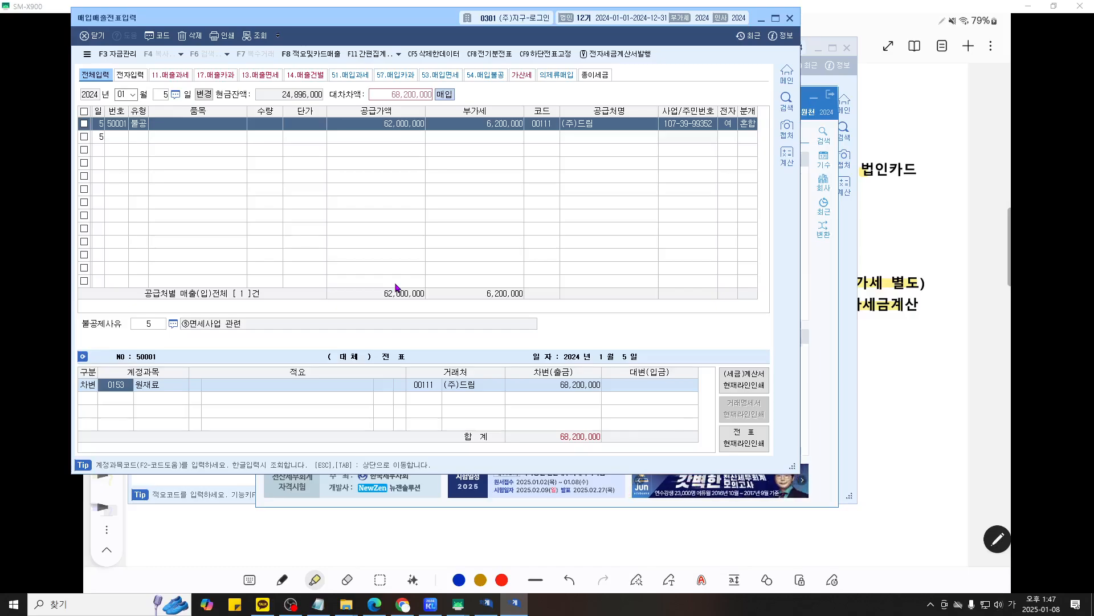
pyautogui.write('0206')
pyautogui.press('Return')
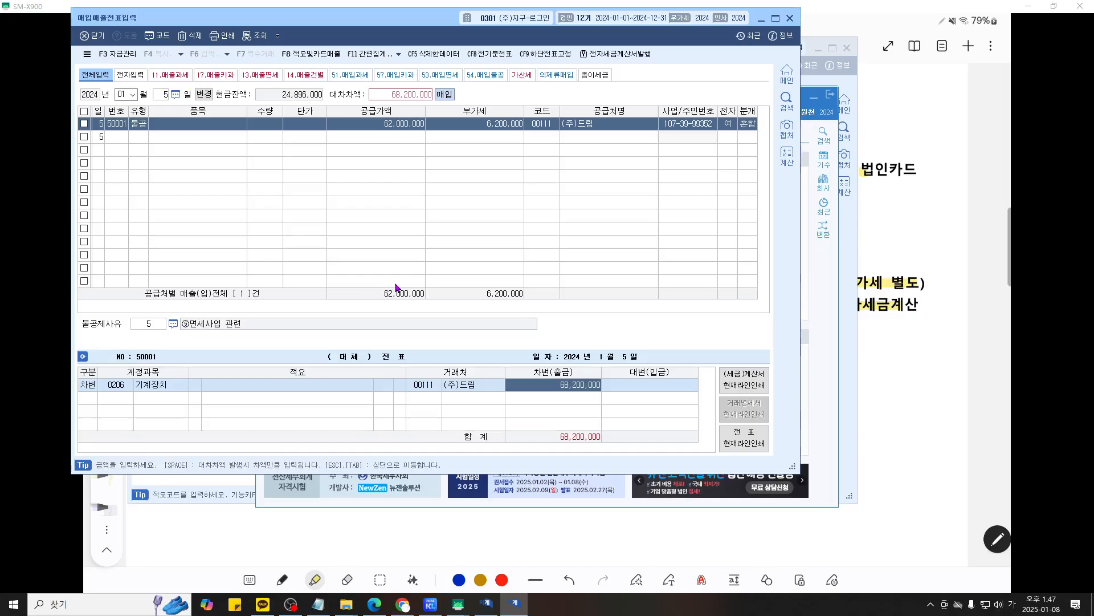
pyautogui.press('Return')
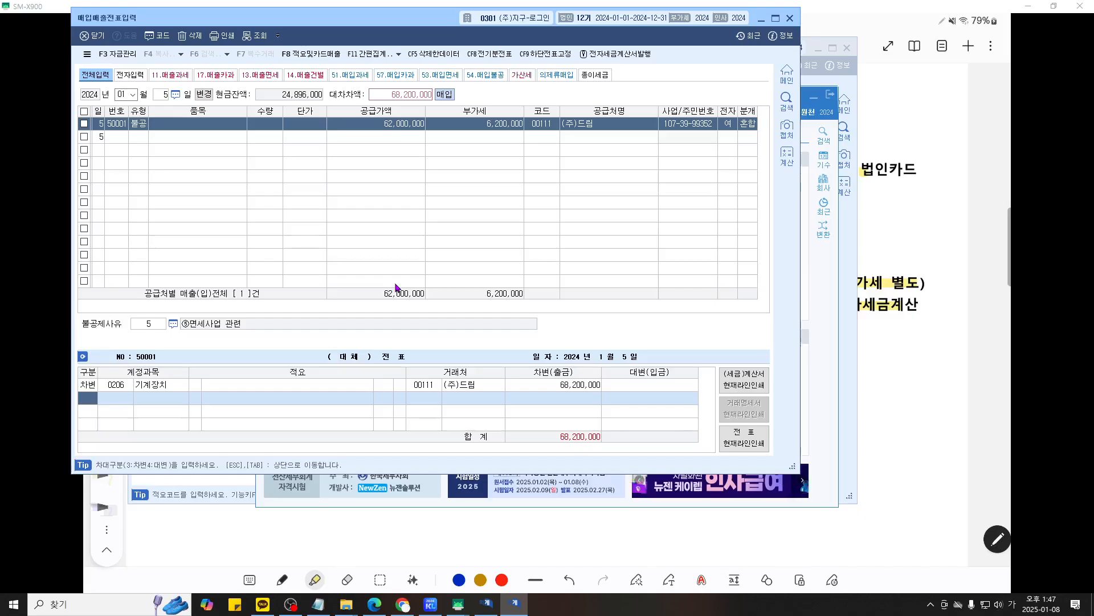
# Add credit lines for account 0101 현금 at 2,200,000 and account 0253 미지급금 for the remaining 66,000,000.
pyautogui.write('4101')
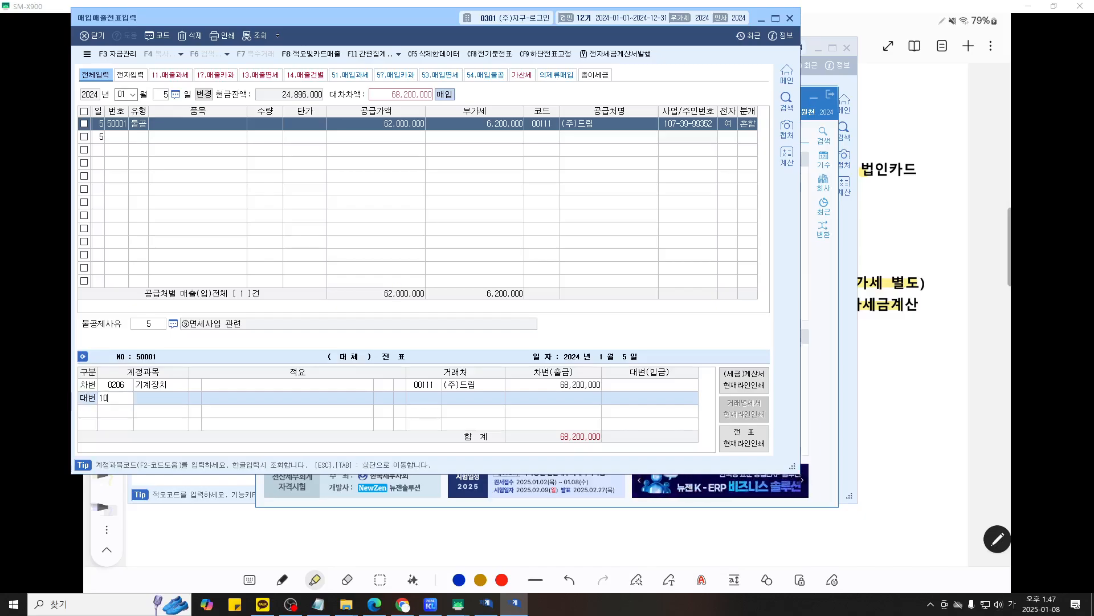
pyautogui.press('Return')
pyautogui.write('2,200,000')
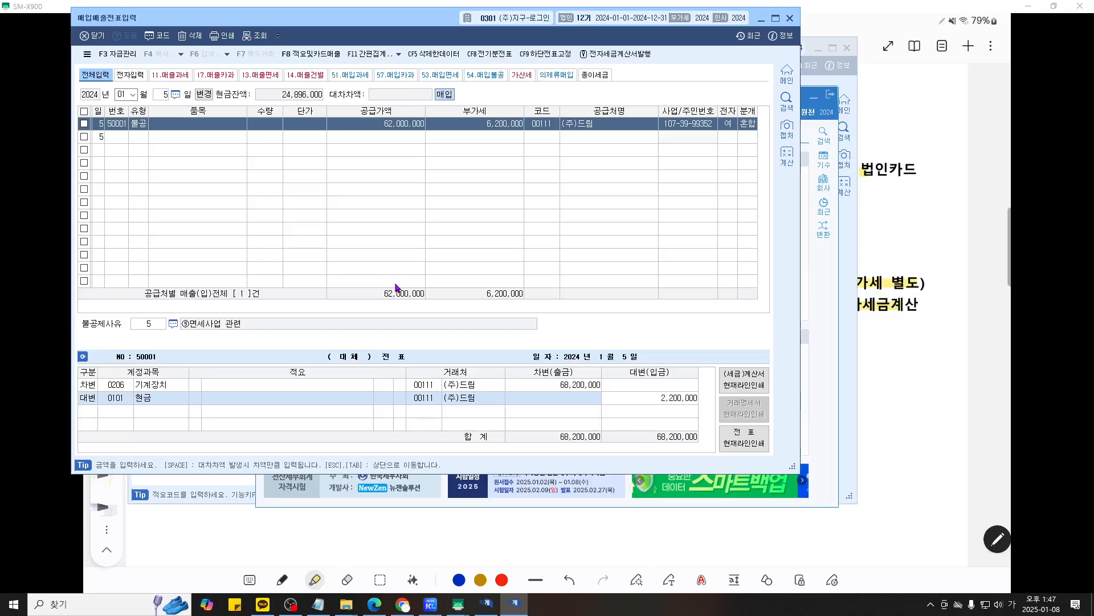
pyautogui.press('Return')
pyautogui.write('253')
pyautogui.press('Return')
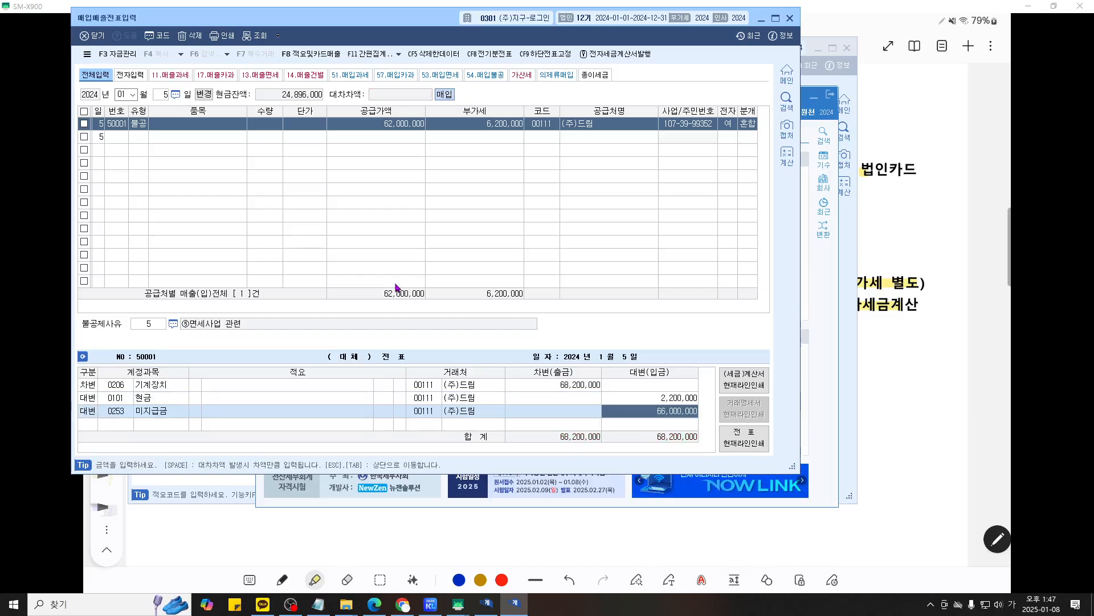
pyautogui.hotkey('ctrl', 'F12')
pyautogui.scroll(-3, 406, 288)
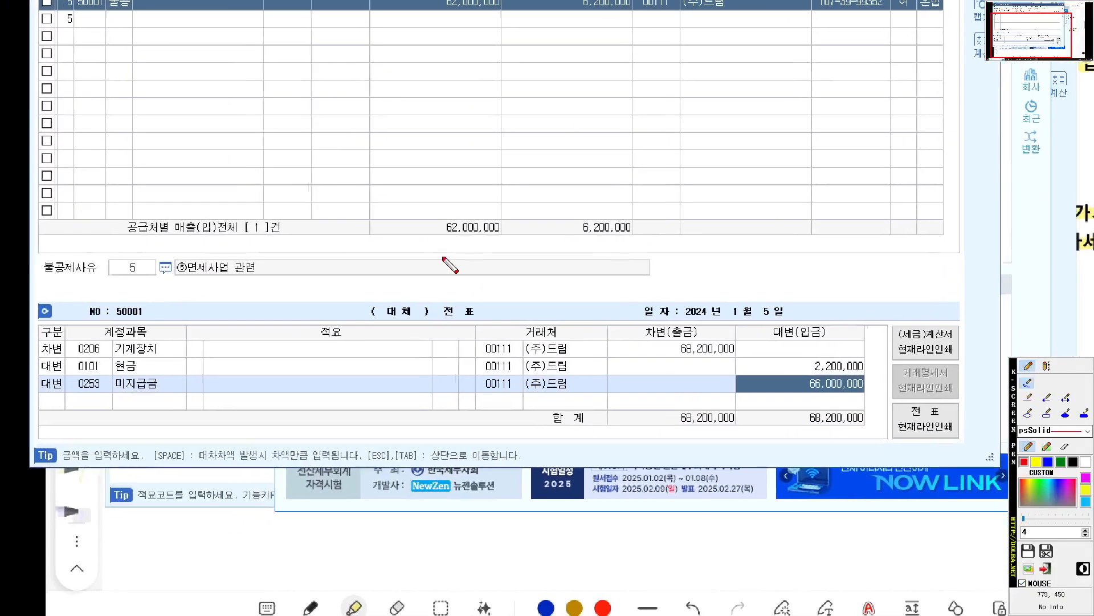
pyautogui.scroll(4, 447, 262)
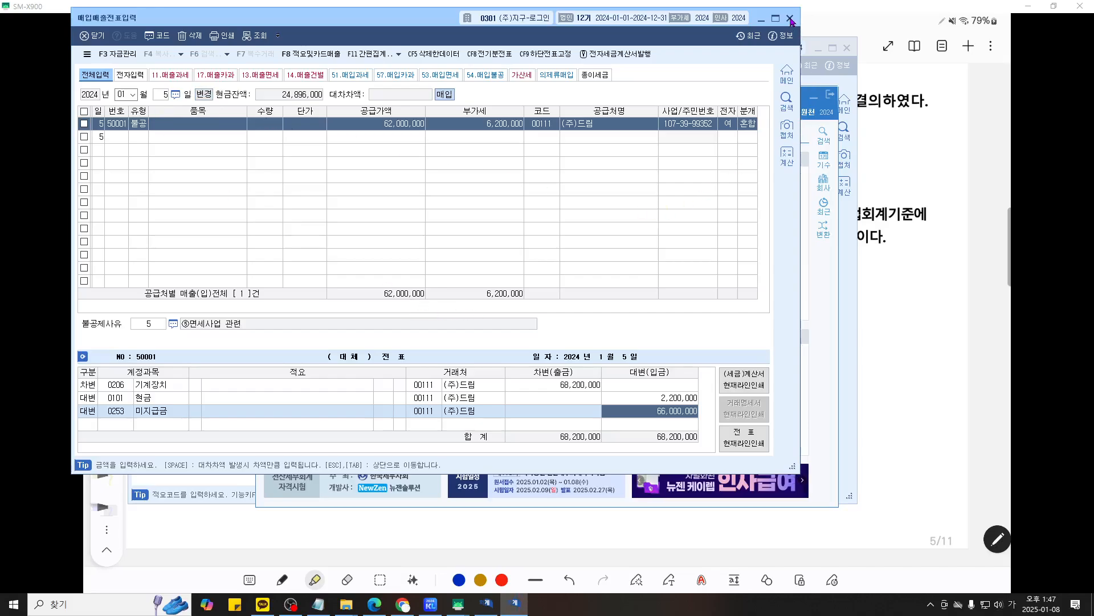
# Switch to the general voucher entry window and set the voucher date to April 7.
pyautogui.click(924, 317)
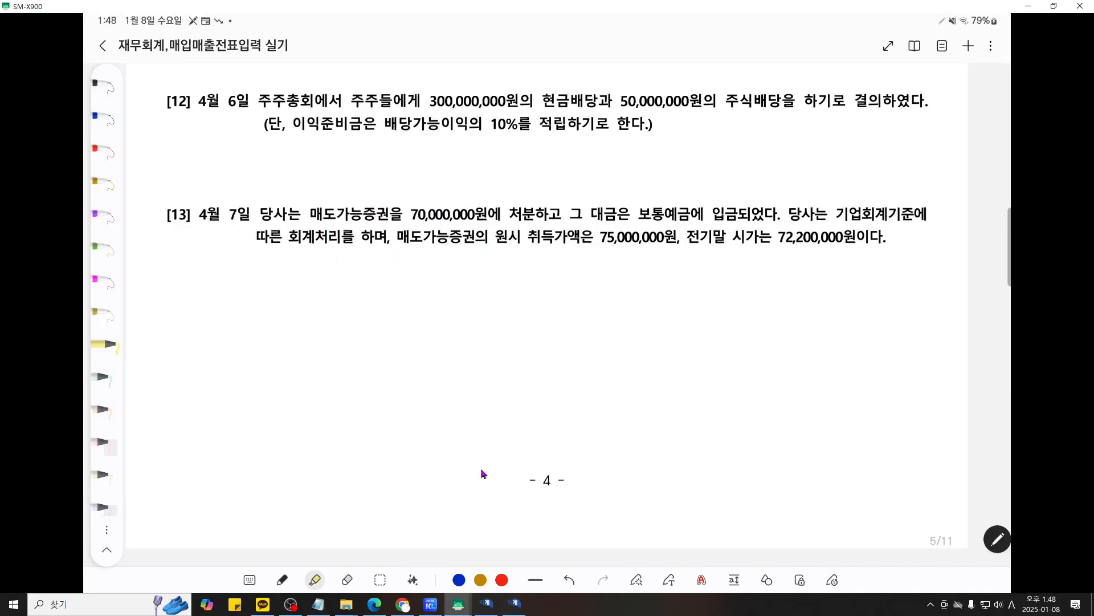
pyautogui.click(514, 603)
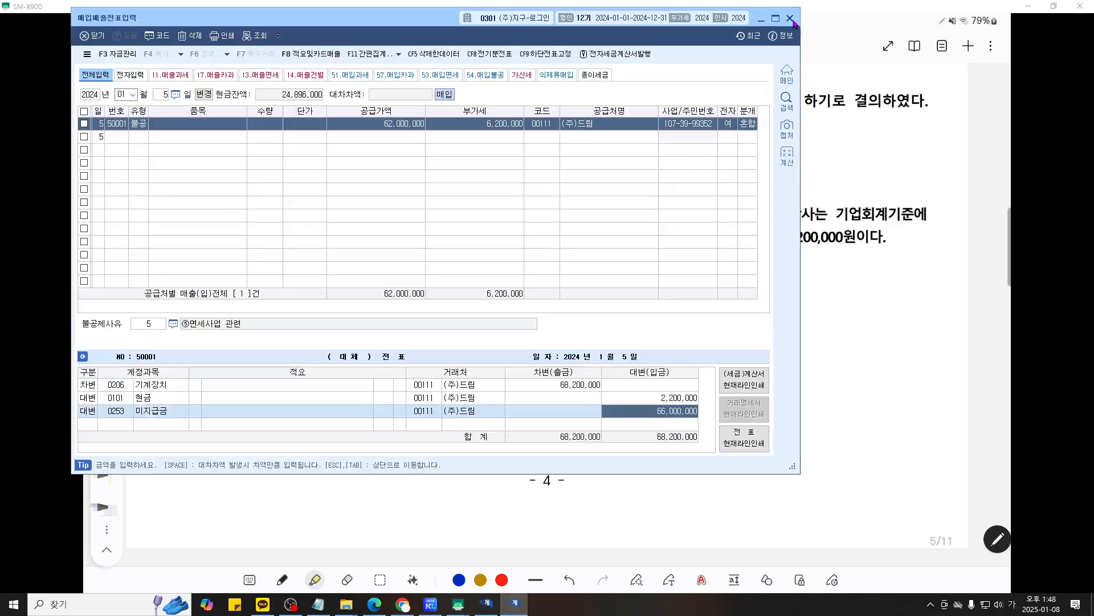
pyautogui.click(489, 603)
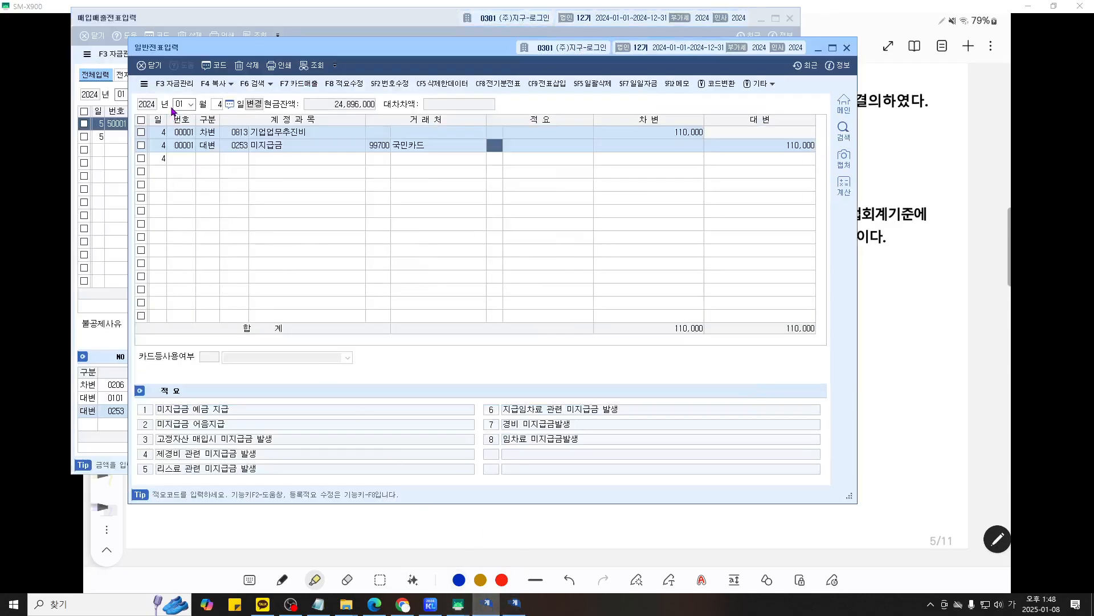
pyautogui.write('04')
pyautogui.press('Return')
pyautogui.write('7')
pyautogui.press('Return')
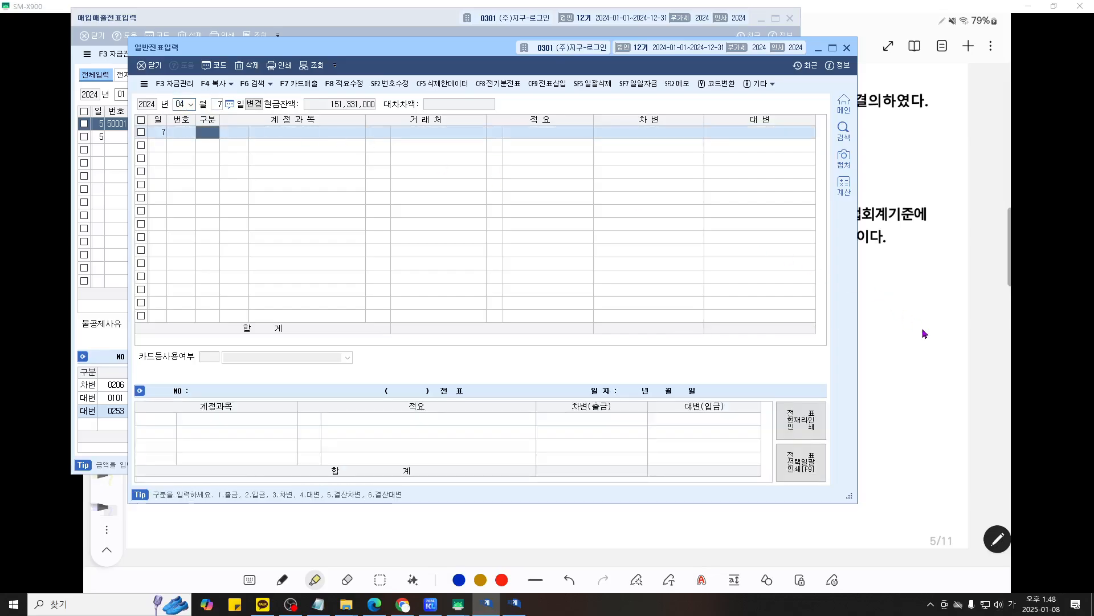
# Mark the change from the 75,000,000원 acquisition cost to the 72,200,000원 year-end value in problem 13 with a temporary arrow.
pyautogui.click(908, 333)
pyautogui.hotkey('ctrl', 'F1')
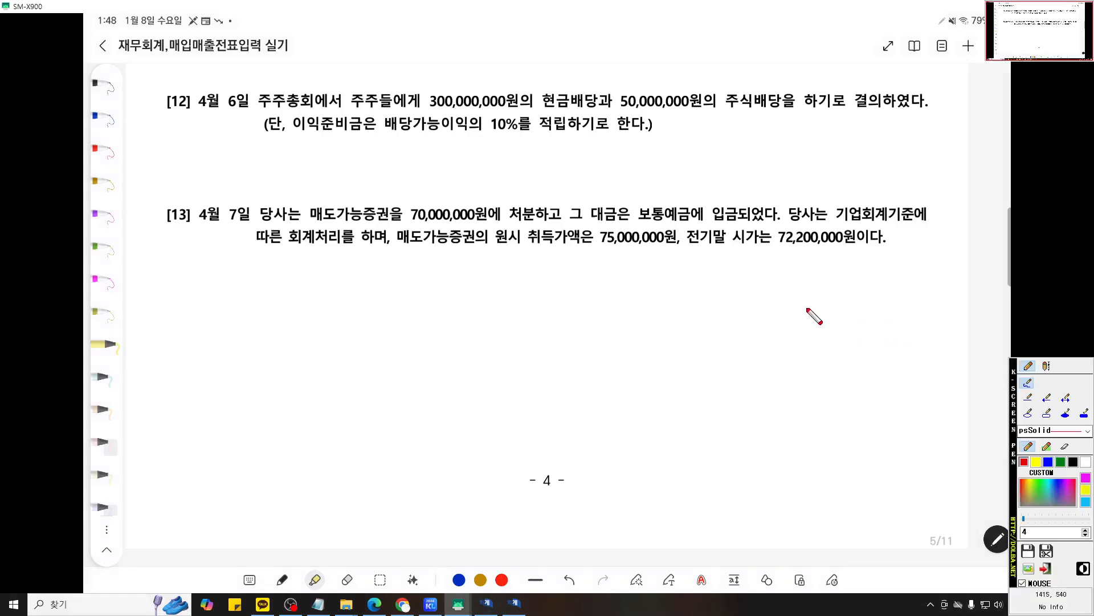
pyautogui.scroll(2, 806, 313)
pyautogui.moveTo(566, 251)
pyautogui.mouseDown()
pyautogui.moveTo(733, 254)
pyautogui.moveTo(732, 279)
pyautogui.mouseUp()
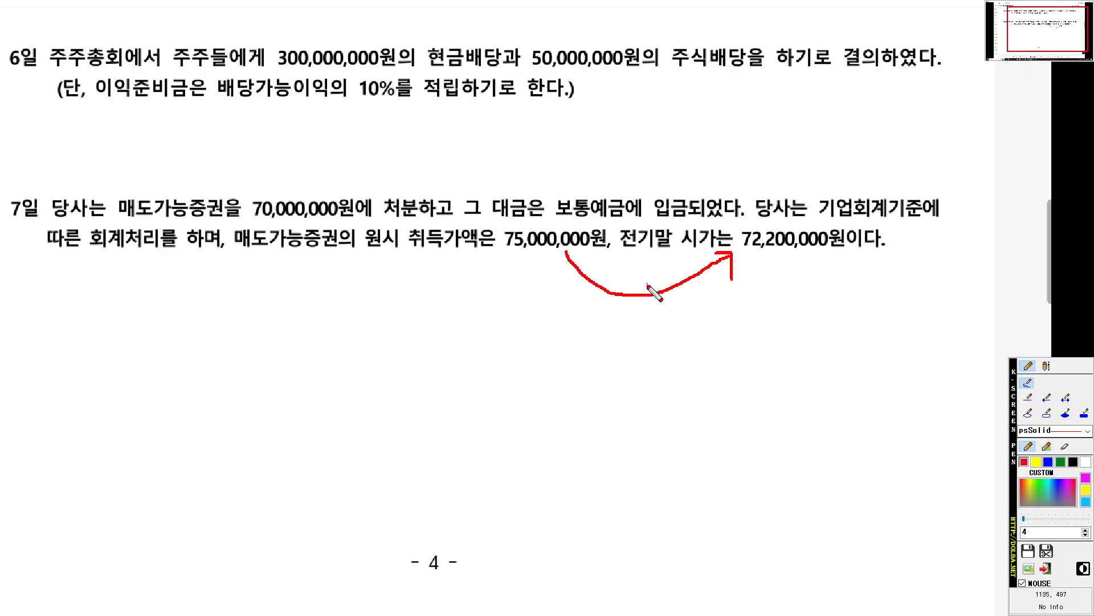
pyautogui.press('Escape')
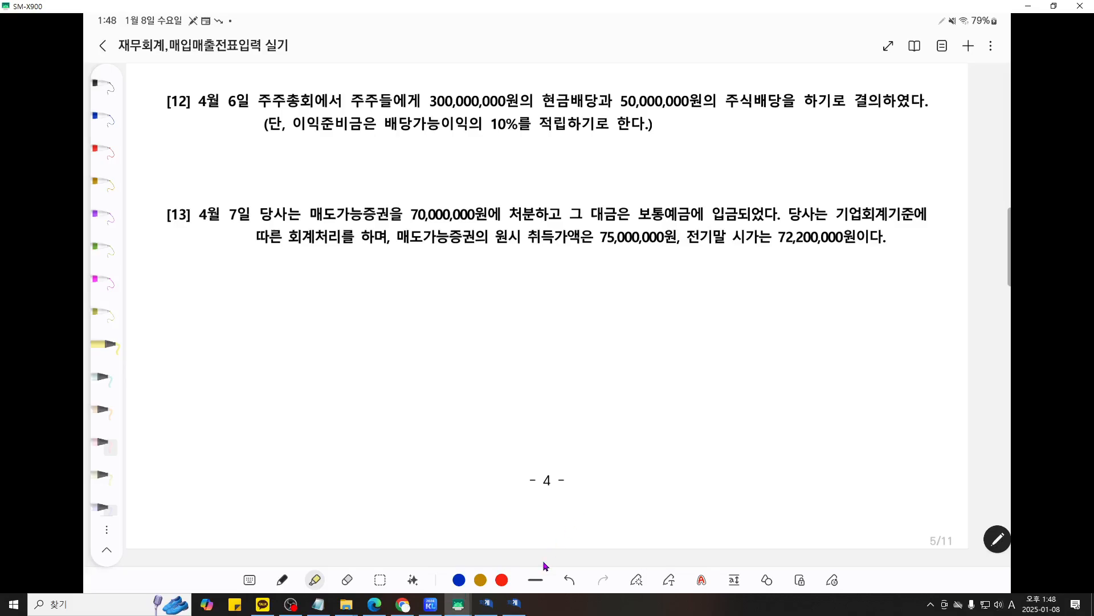
# Start a credit line on the April 7 general voucher with account 0395 매도가능증권평가손실, leaving the counterparty blank.
pyautogui.click(517, 608)
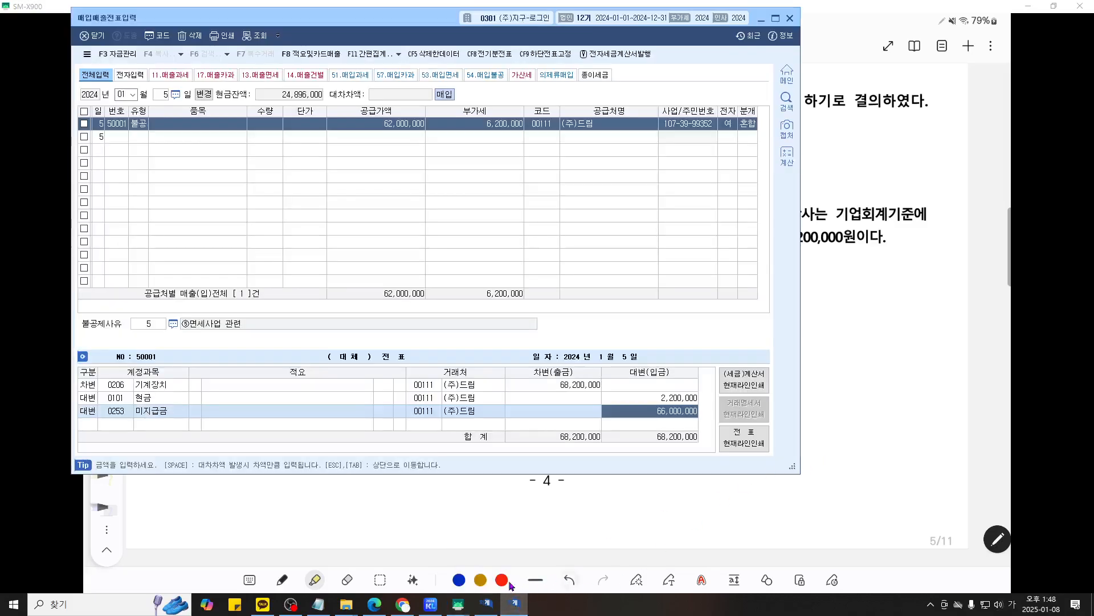
pyautogui.click(486, 604)
pyautogui.write('4매도')
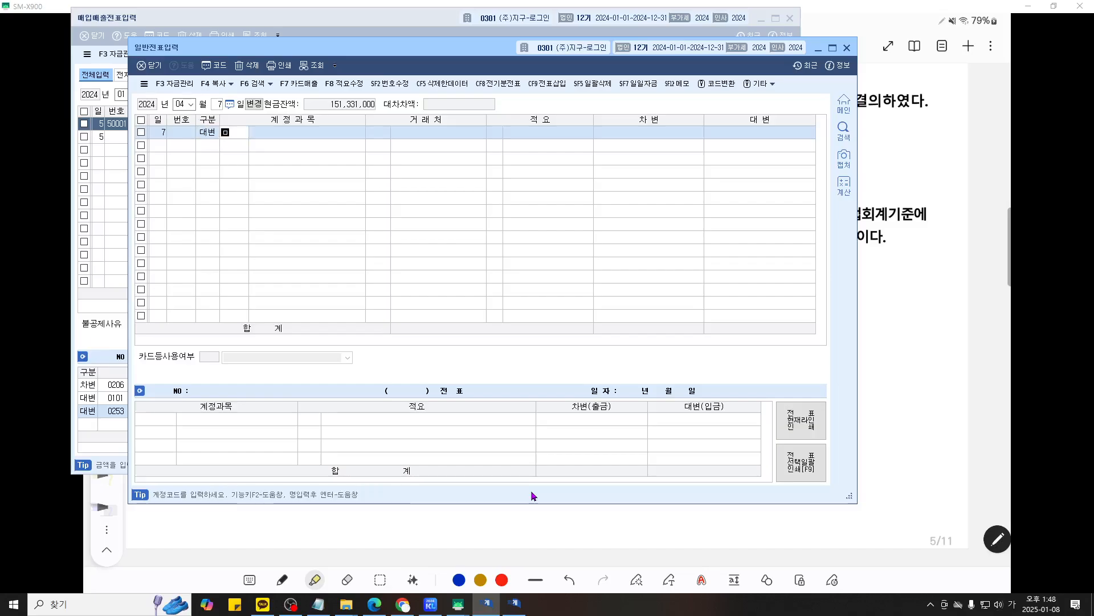
pyautogui.press('Return')
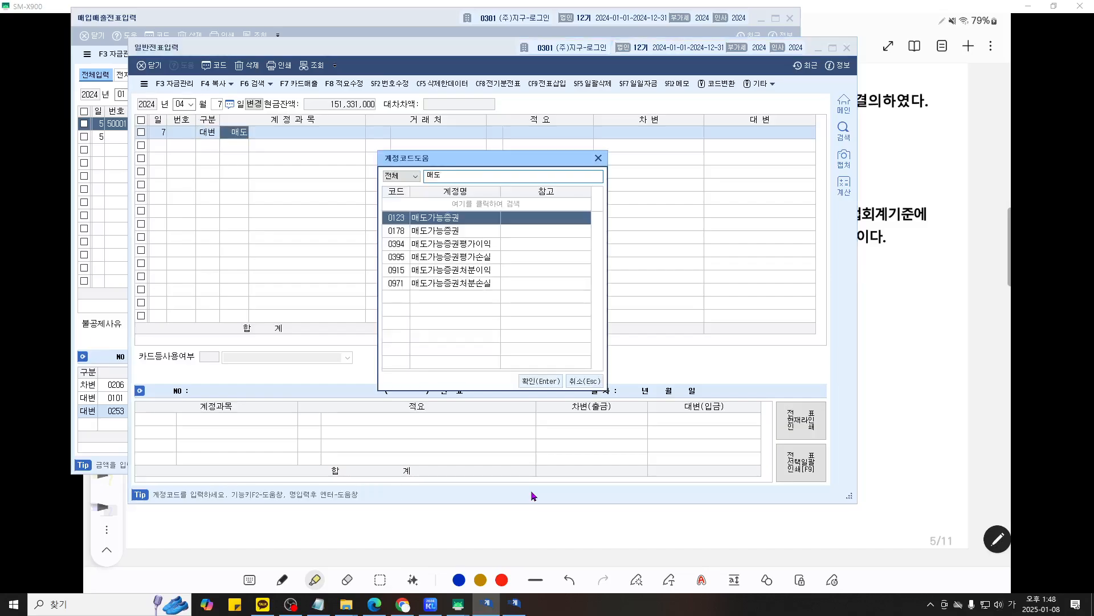
pyautogui.press('Down')
pyautogui.press('Down')
pyautogui.press('Down')
pyautogui.press('Return')
pyautogui.press('Return')
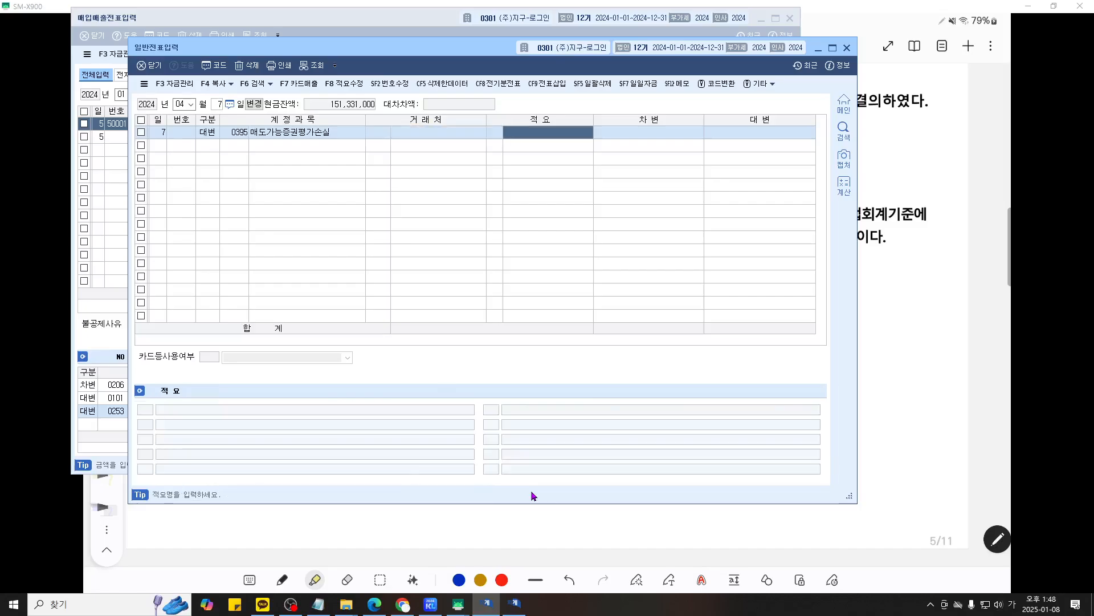
# Set the credit amount of the 매도가능증권평가손실 line to 2,800,000.
pyautogui.press('Return')
pyautogui.write('2,200')
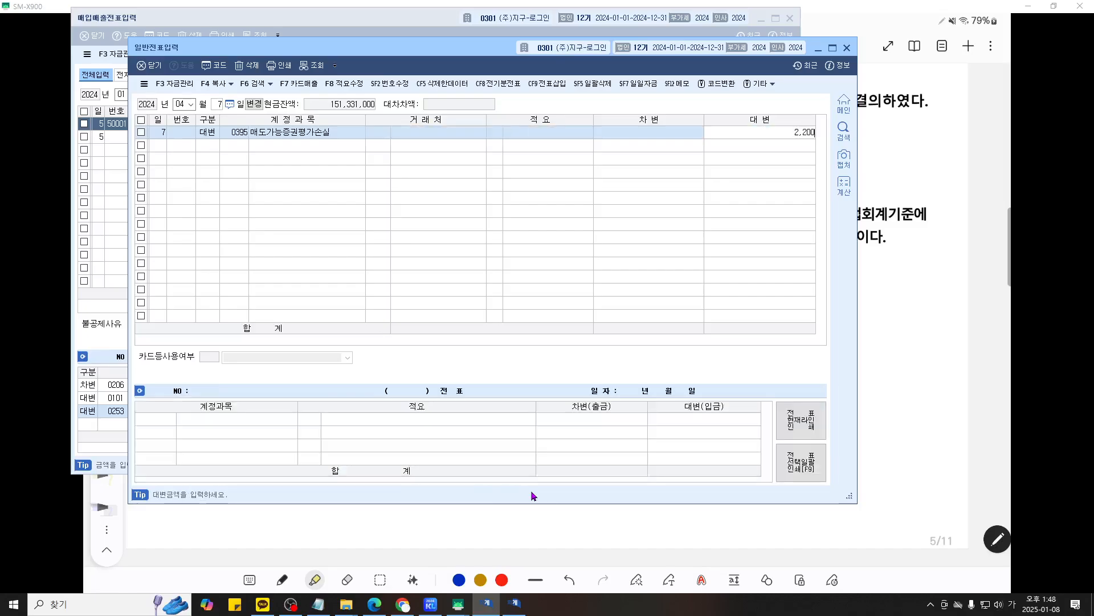
pyautogui.press('BackSpace')
pyautogui.press('BackSpace')
pyautogui.press('BackSpace')
pyautogui.write('2,800,000')
pyautogui.press('Return')
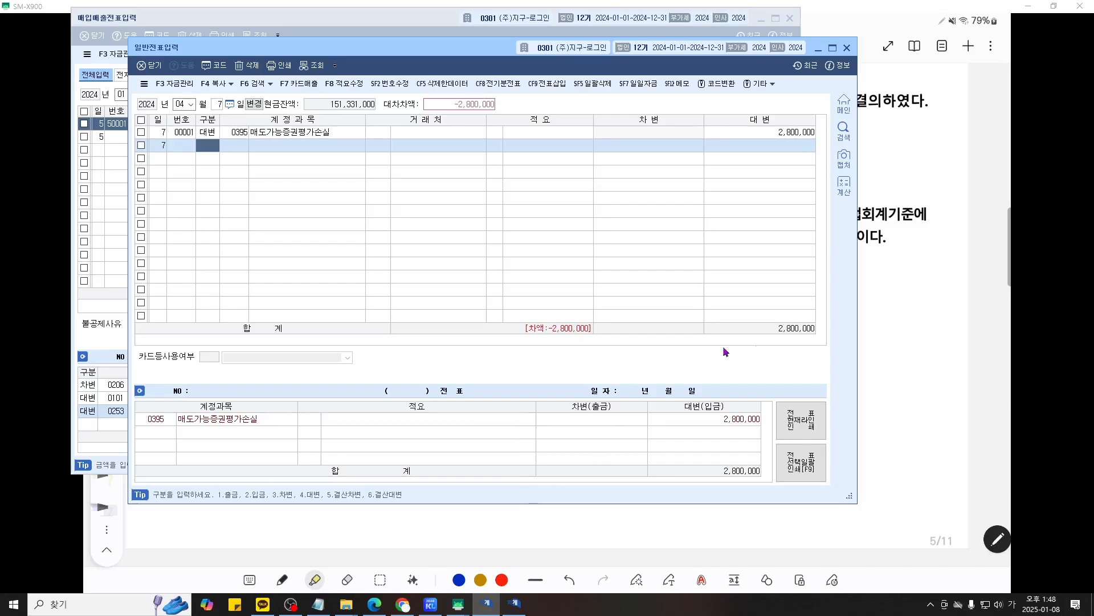
# Check problem 13 in the notes and start a debit line in the general voucher with account 0971 매도가능증권처분손실.
pyautogui.click(884, 346)
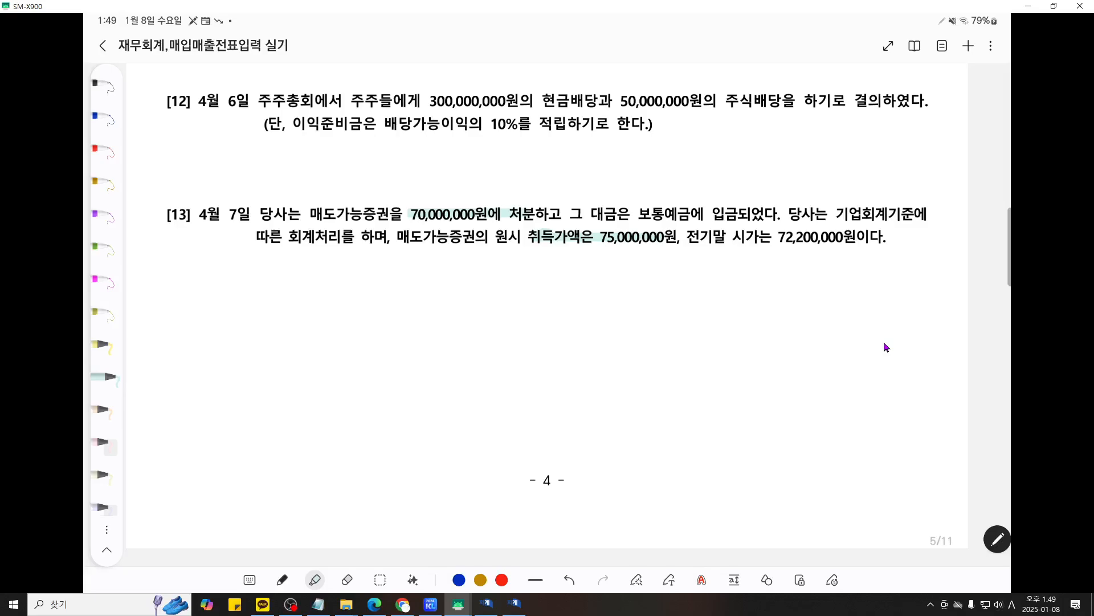
pyautogui.click(486, 604)
pyautogui.write('3매도')
pyautogui.press('Return')
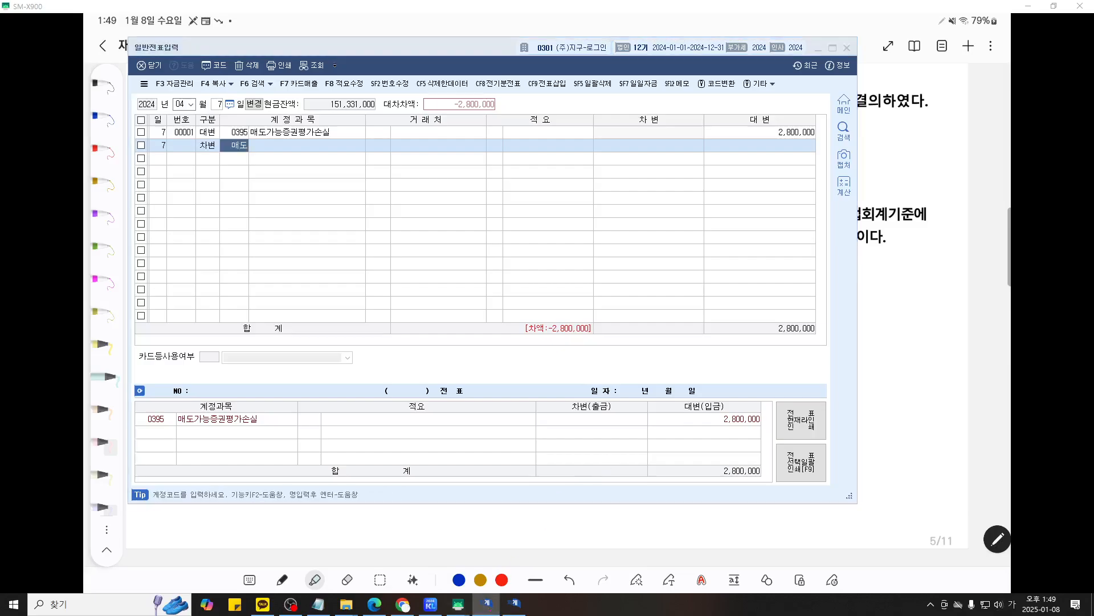
pyautogui.press('Down')
pyautogui.press('Down')
pyautogui.press('Down')
pyautogui.press('Down')
pyautogui.press('Down')
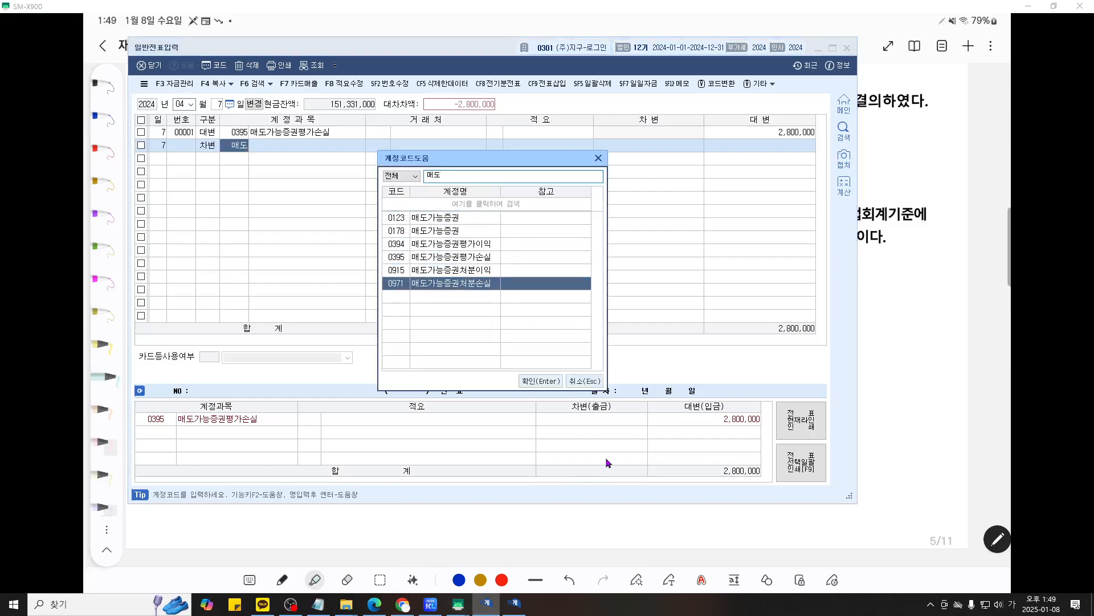
pyautogui.press('Return')
# Set the debit amount of the 매도가능증권처분손실 line to 5,000,000, leaving counterparty and description blank.
pyautogui.press('Return')
pyautogui.press('Return')
pyautogui.press('Return')
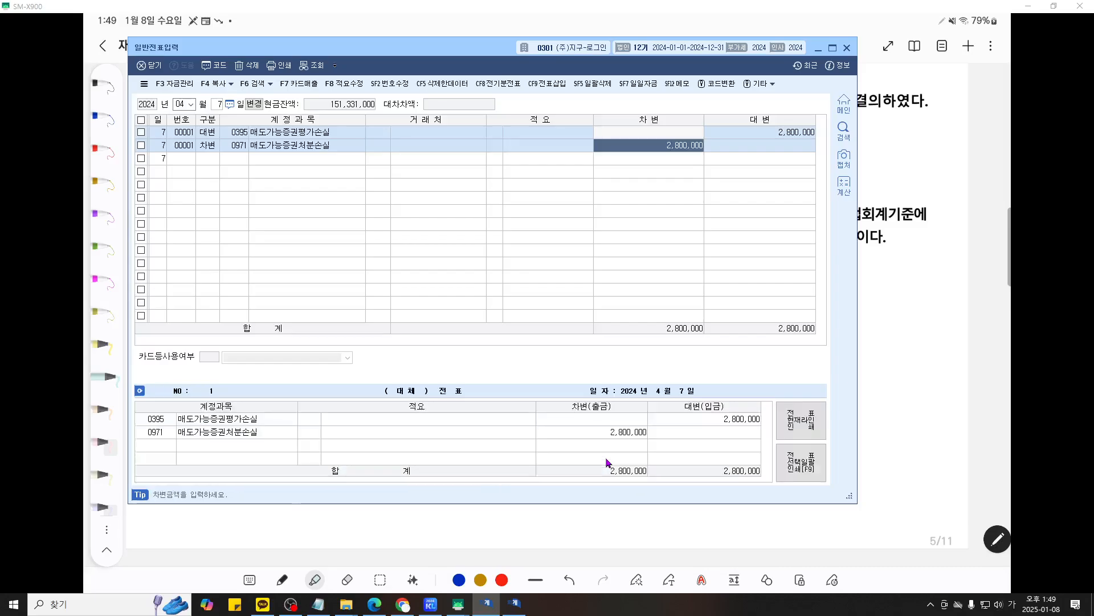
pyautogui.write('5000000')
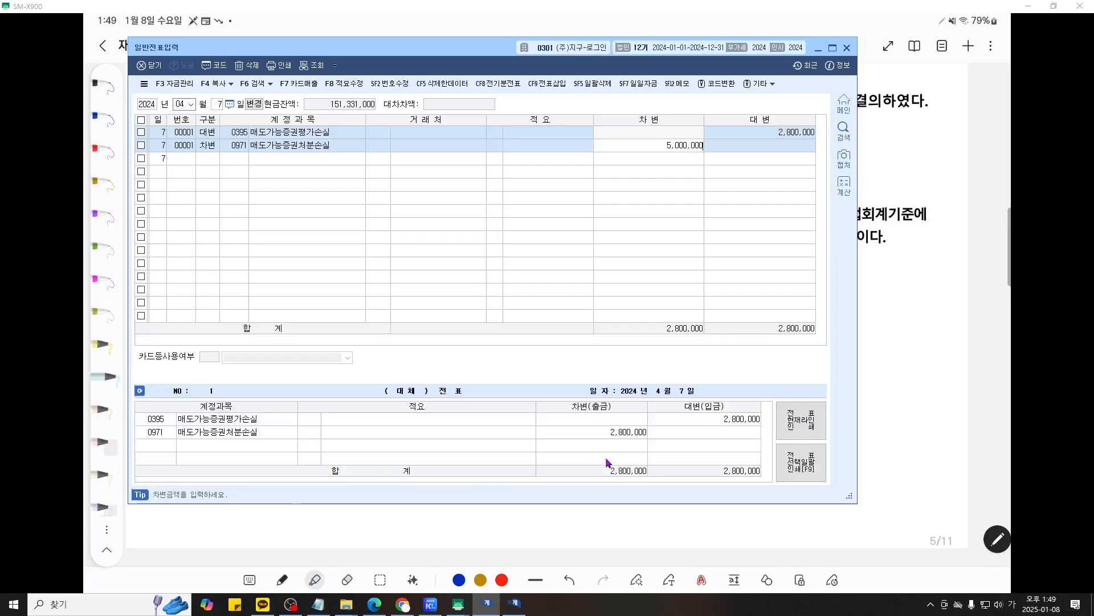
pyautogui.press('Return')
# Add a debit line for account 0103 보통예금 at 70,000,000.
pyautogui.write('3')
pyautogui.press('Return')
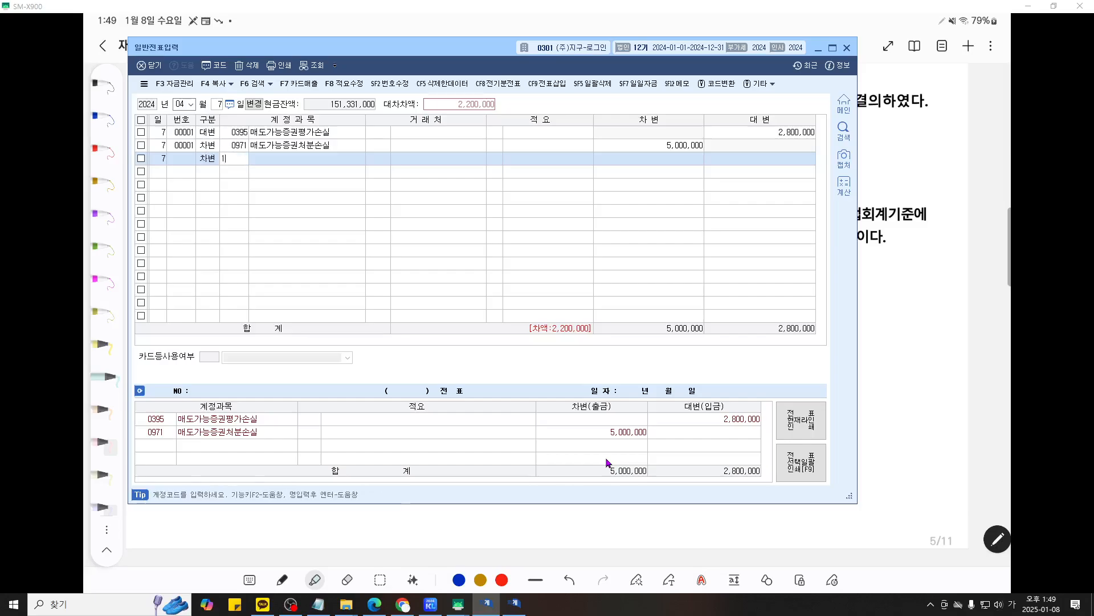
pyautogui.write('103')
pyautogui.press('Return')
pyautogui.press('Return')
pyautogui.press('Return')
pyautogui.press('Return')
pyautogui.write('70,000,000')
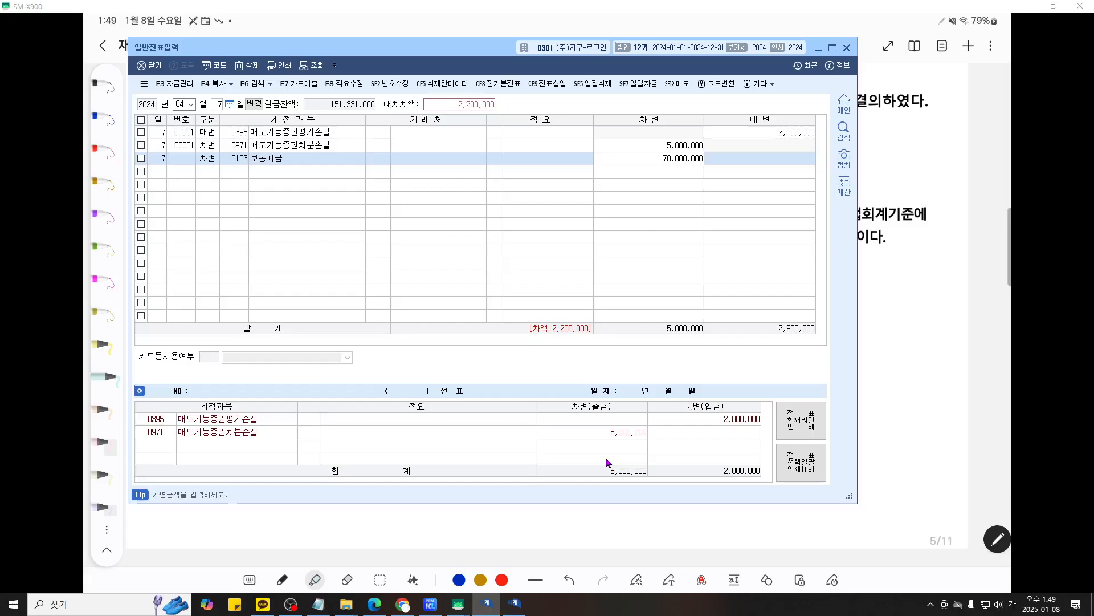
pyautogui.press('Return')
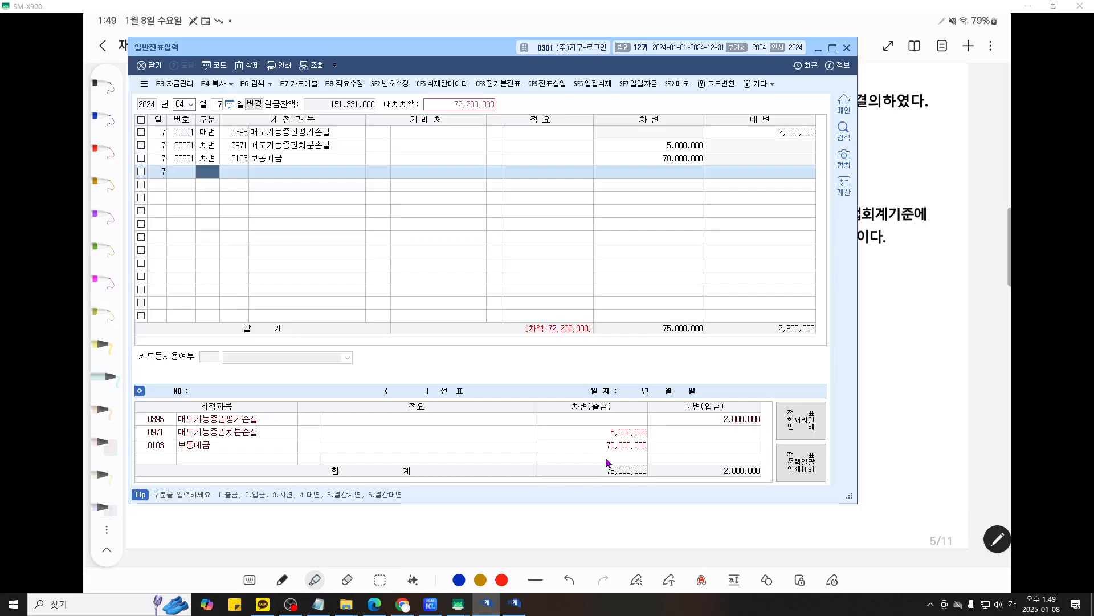
# Add a credit line for account 0178 매도가능증권 at the balancing amount of 72,200,000.
pyautogui.write('4')
pyautogui.press('Return')
pyautogui.write('매도')
pyautogui.press('Return')
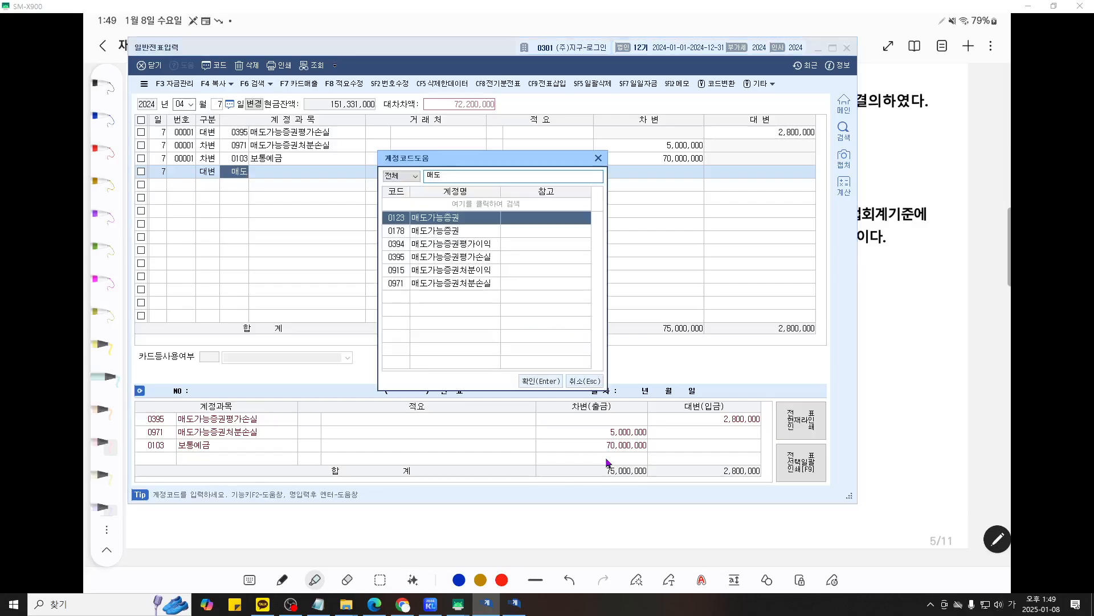
pyautogui.write('ㅣ')
pyautogui.press('Down')
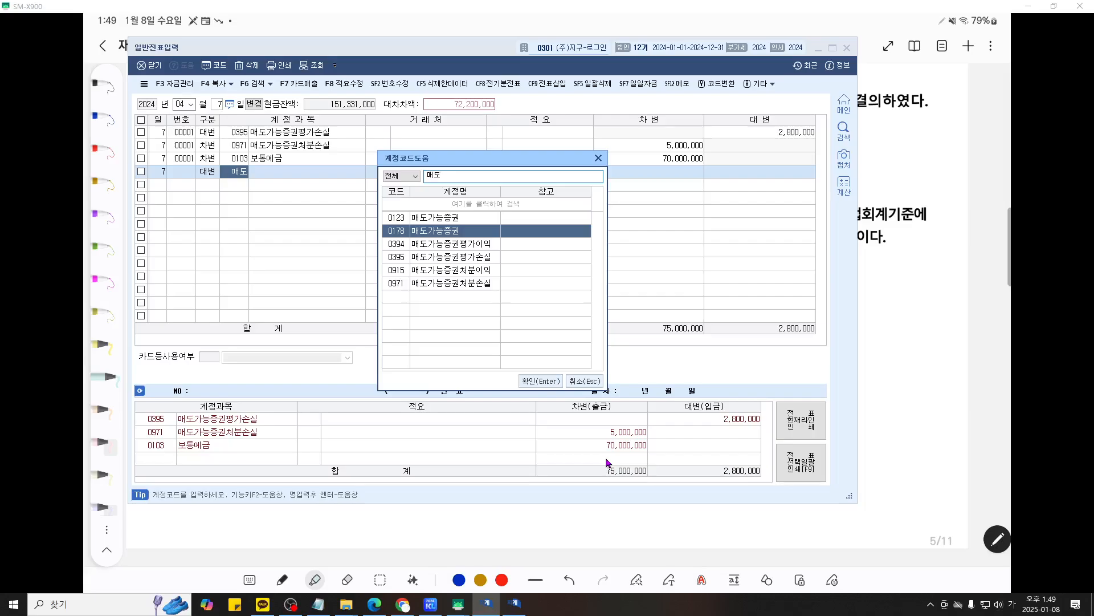
pyautogui.press('Return')
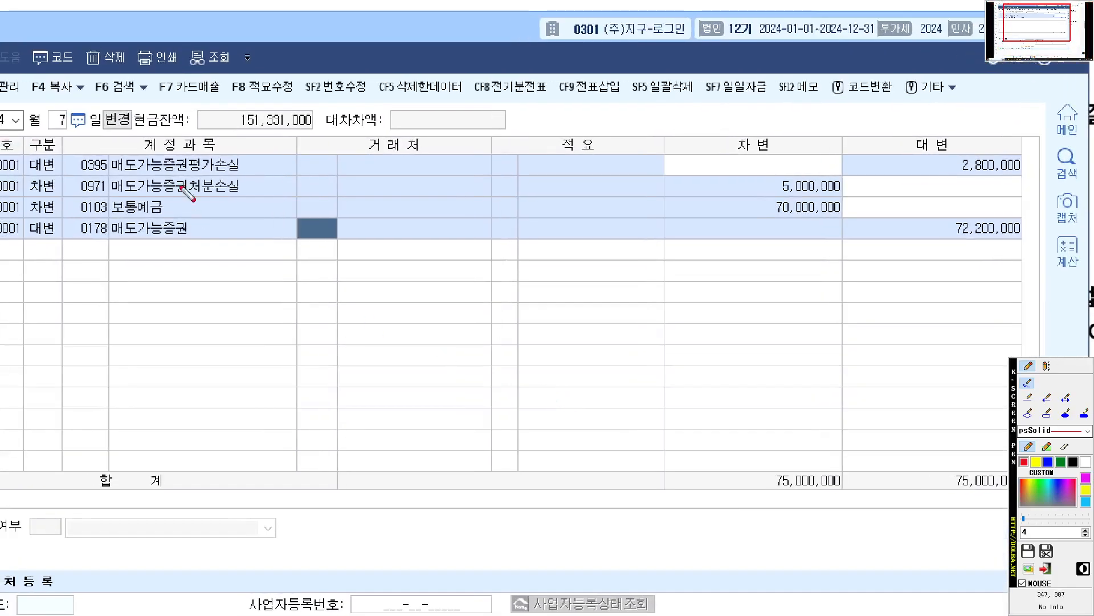
# Underline the 매도가능증권평가손실 and 매도가능증권처분손실 lines with temporary red strokes to review them.
pyautogui.moveTo(34, 172); pyautogui.dragTo(1015, 173)
pyautogui.moveTo(35, 194); pyautogui.dragTo(894, 194)
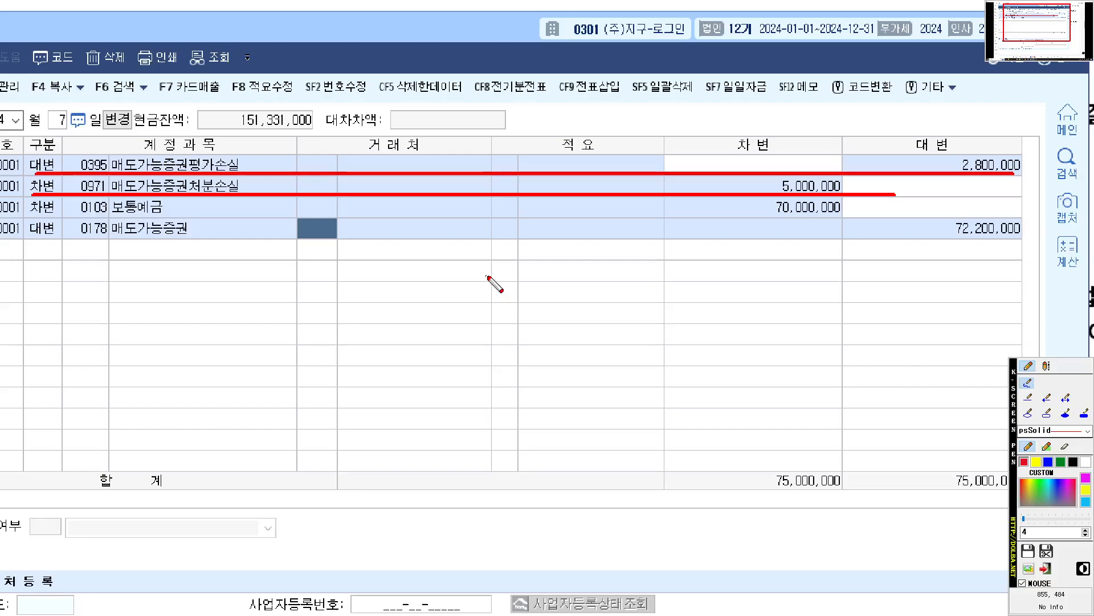
pyautogui.press('Escape')
# Handwrite 별도 above the 부가가치세 제외 phrase in problem 14 and highlight that phrase, 처분, 전자세금계산서 and 발급 in yellow.
pyautogui.click(465, 608)
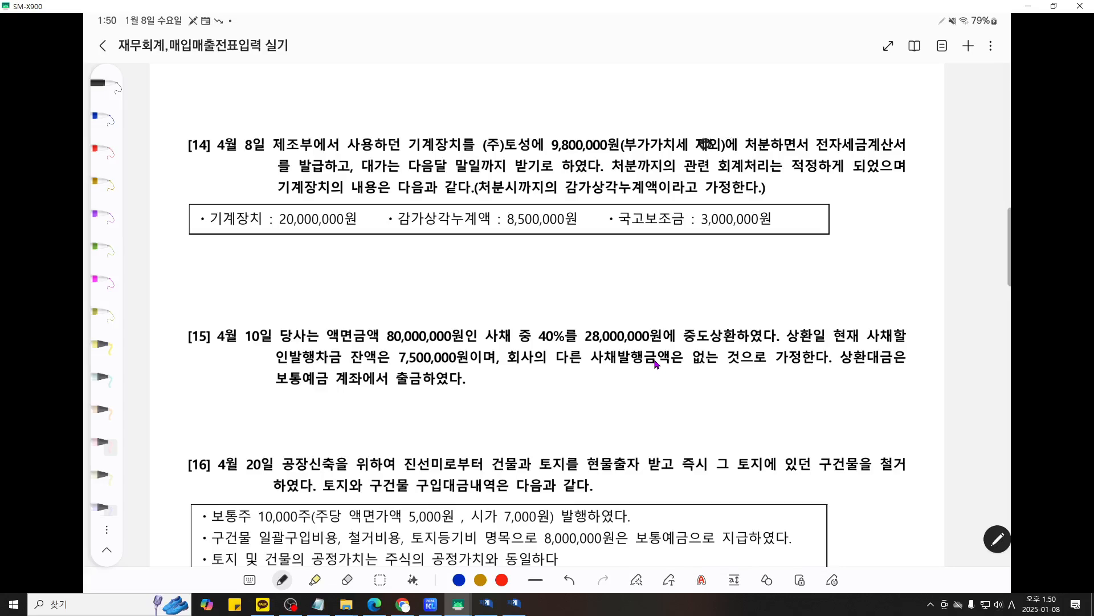
pyautogui.moveTo(713, 114)
pyautogui.mouseDown()
pyautogui.moveTo(707, 126)
pyautogui.moveTo(722, 129)
pyautogui.mouseUp()
pyautogui.click(105, 345)
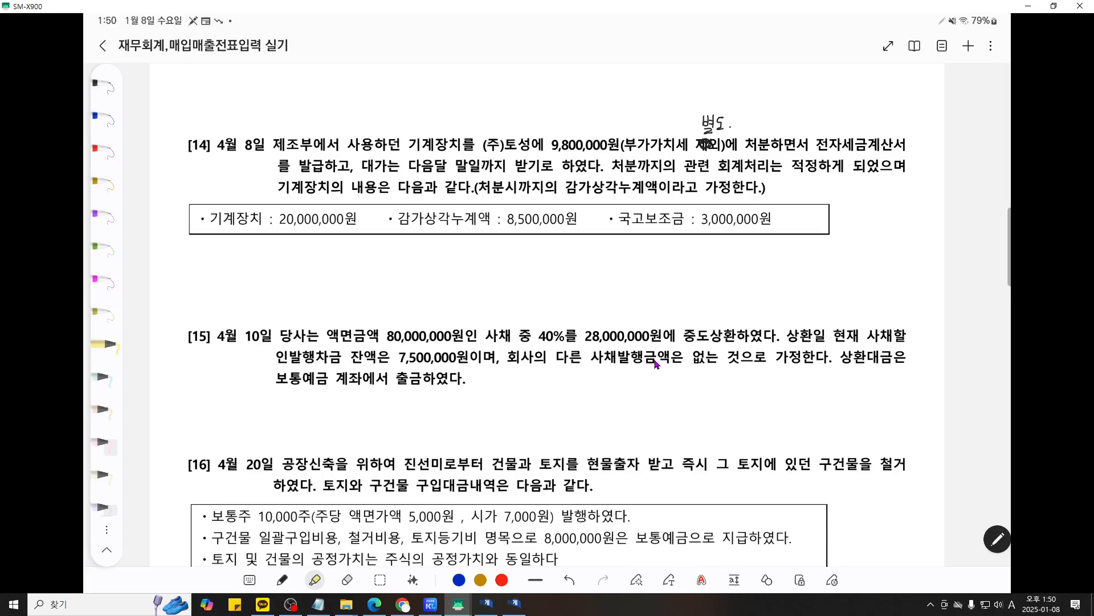
pyautogui.moveTo(641, 138); pyautogui.dragTo(767, 144)
pyautogui.moveTo(817, 145); pyautogui.dragTo(896, 145)
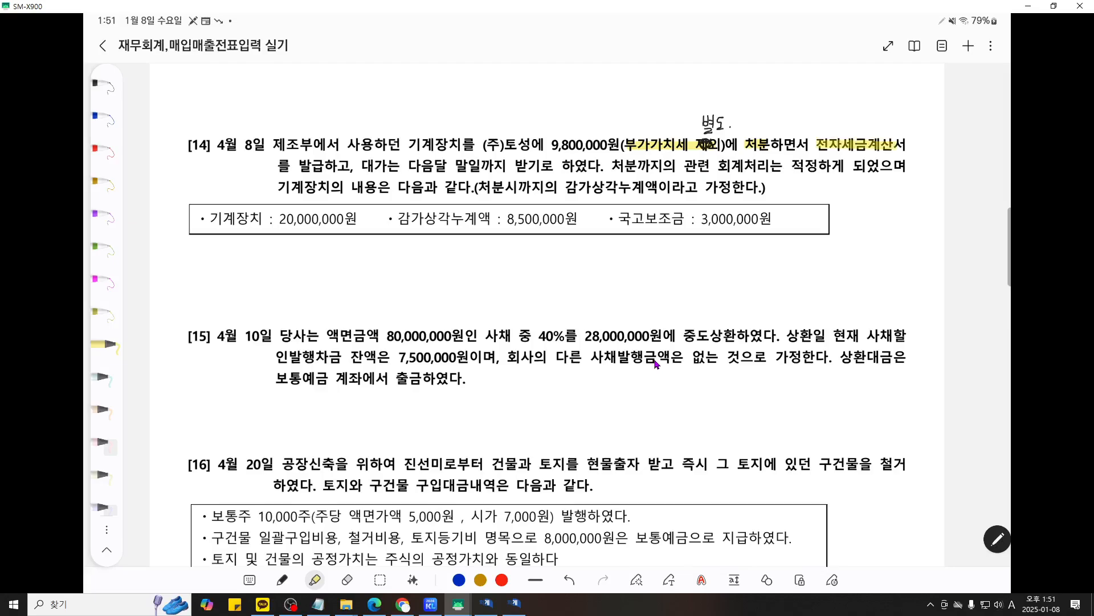
pyautogui.moveTo(301, 166); pyautogui.dragTo(324, 166)
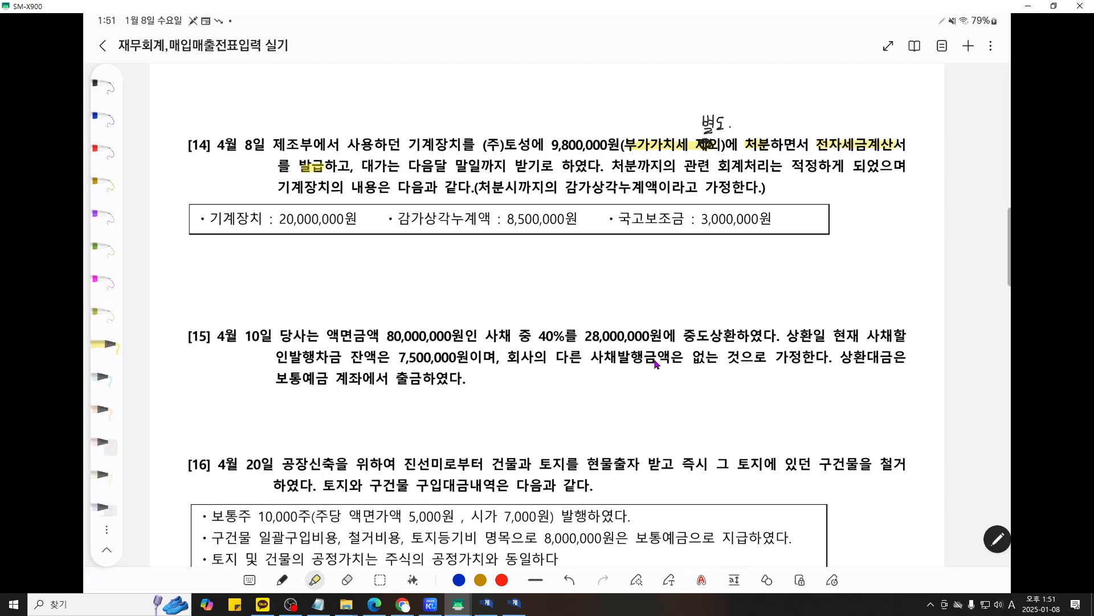